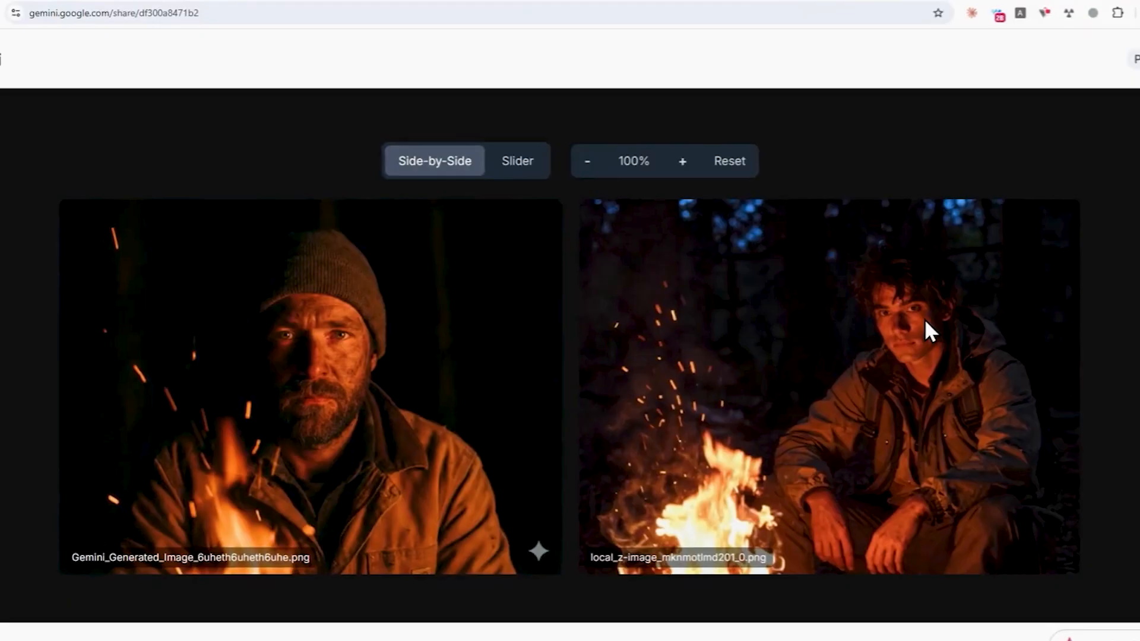
- Examine the two campfire portraits enlarged side by side, and switch to another image comparison
scroll(925, 319, up, 2)
drag(923, 326, 781, 468)
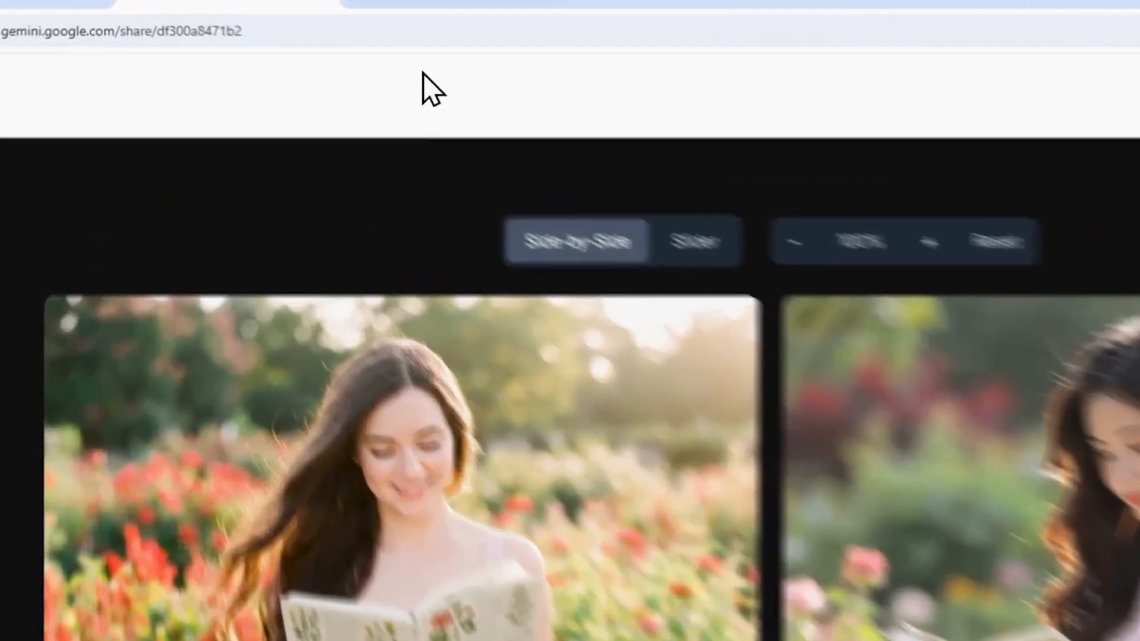
click(324, 1)
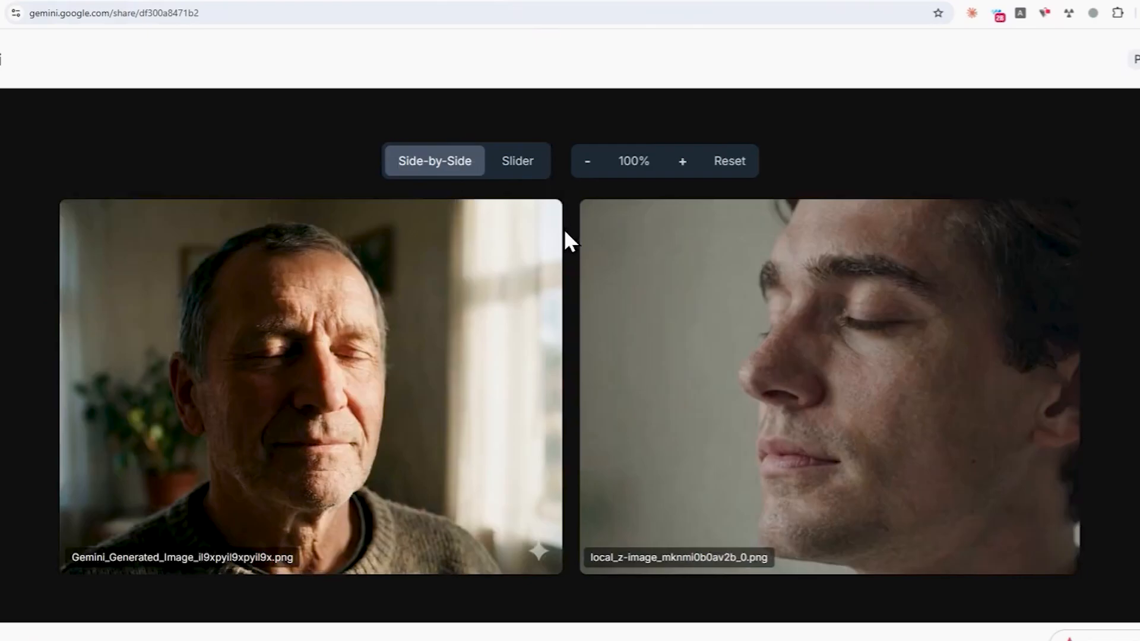
- Examine the skin and eye detail of the two closed-eye portraits enlarged at 250%, restore 100% and switch to another comparison
scroll(411, 261, up, 5)
drag(403, 267, 361, 387)
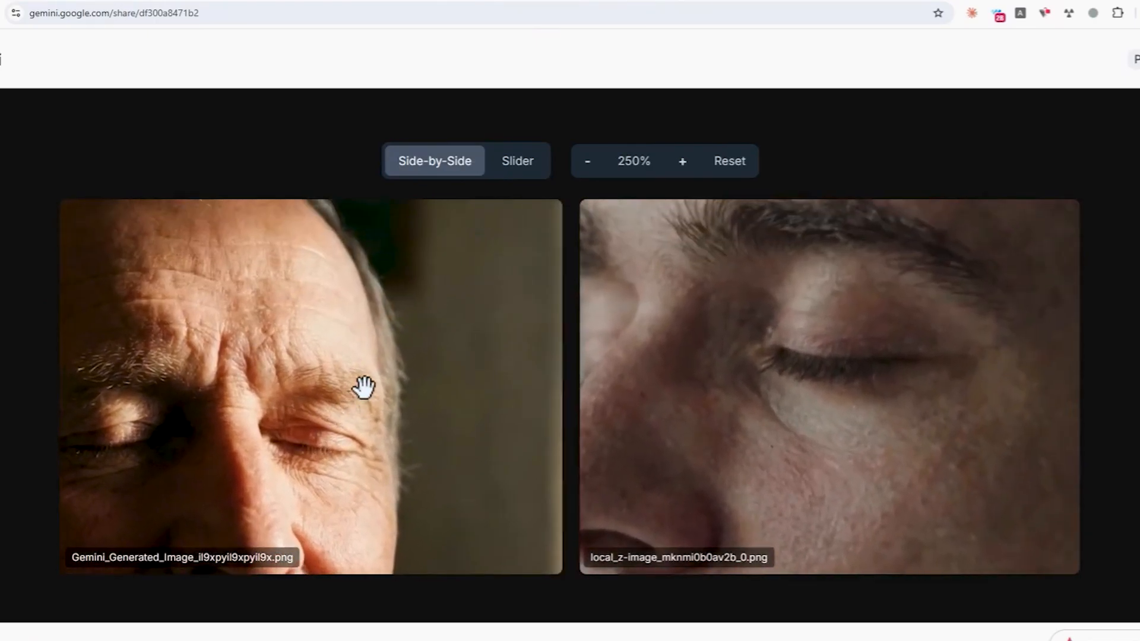
scroll(352, 359, down, 5)
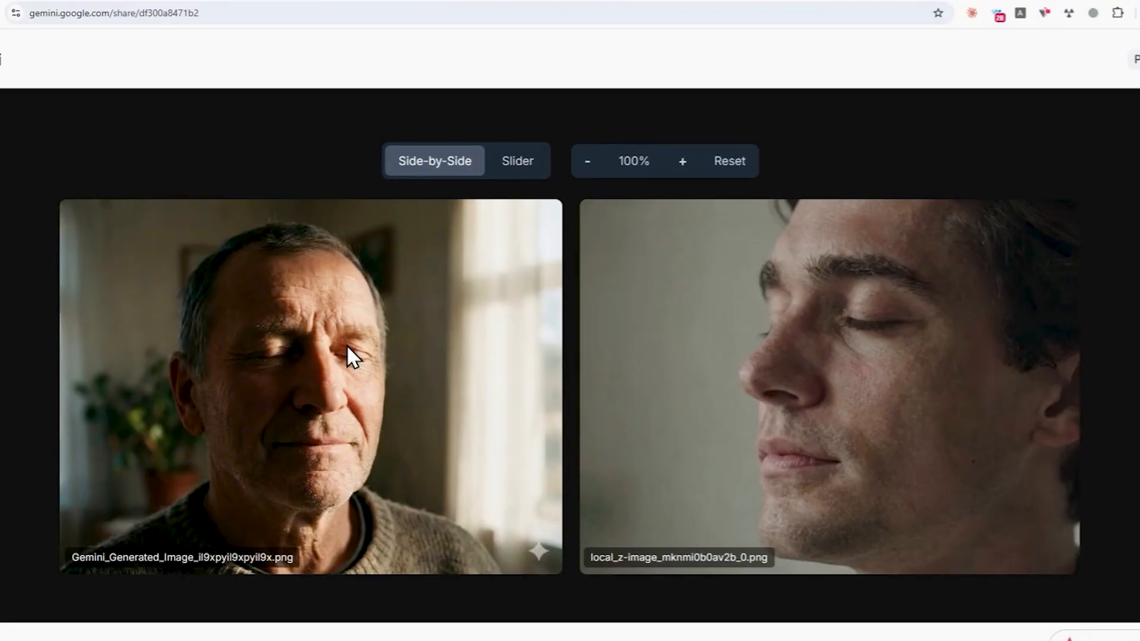
click(662, 0)
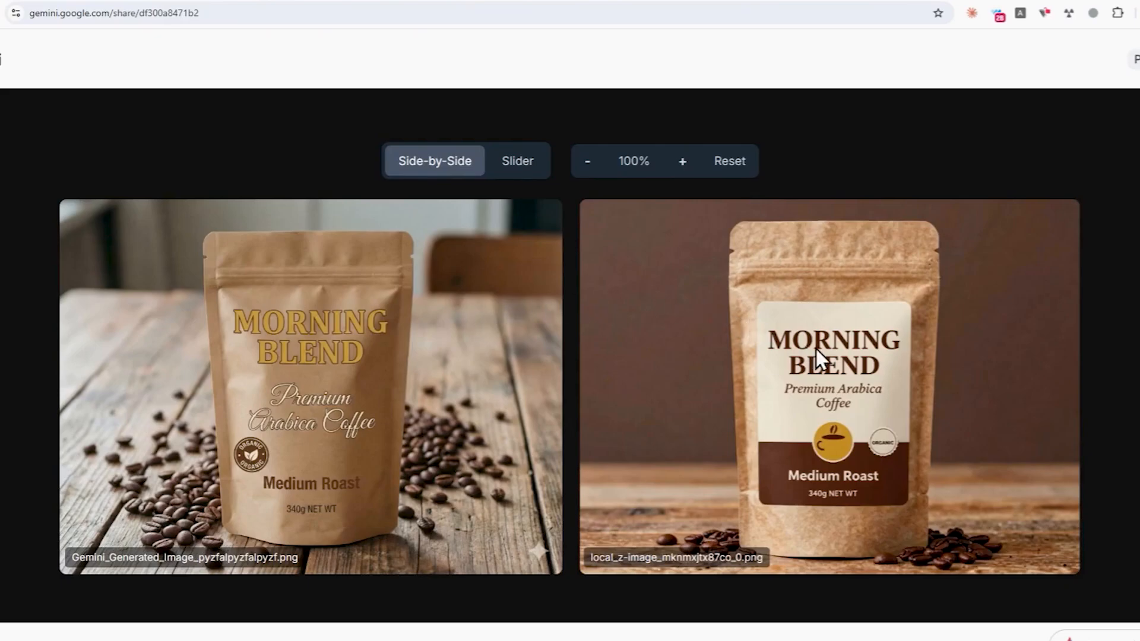
- Examine the label text on the two Morning Blend coffee pouches up close, and restore the full comparison view
scroll(844, 359, up, 4)
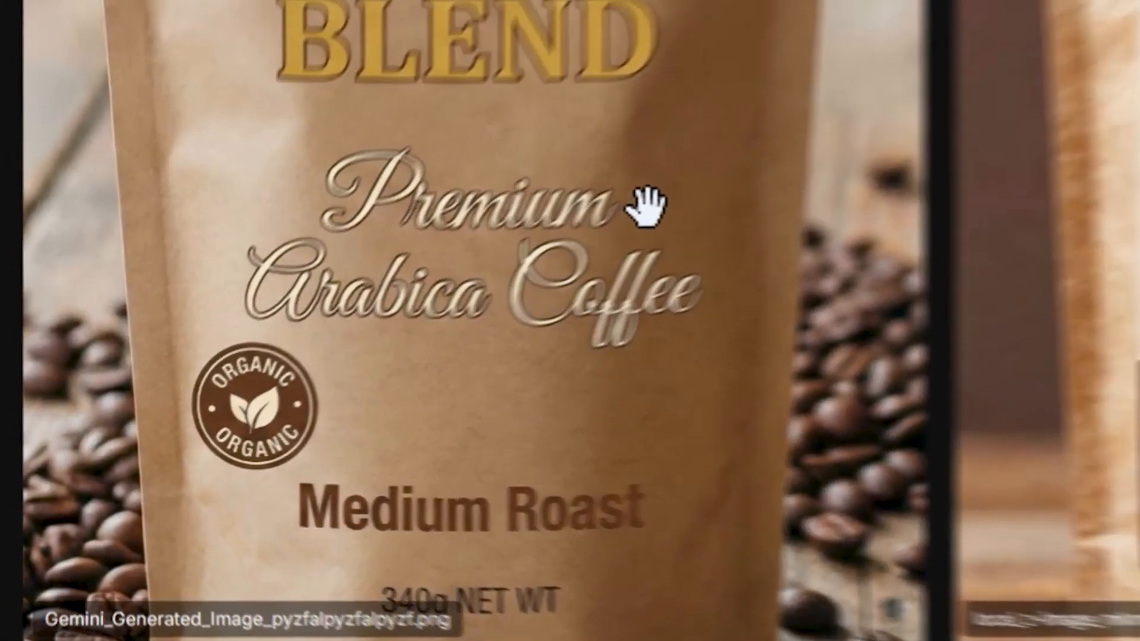
scroll(706, 184, down, 4)
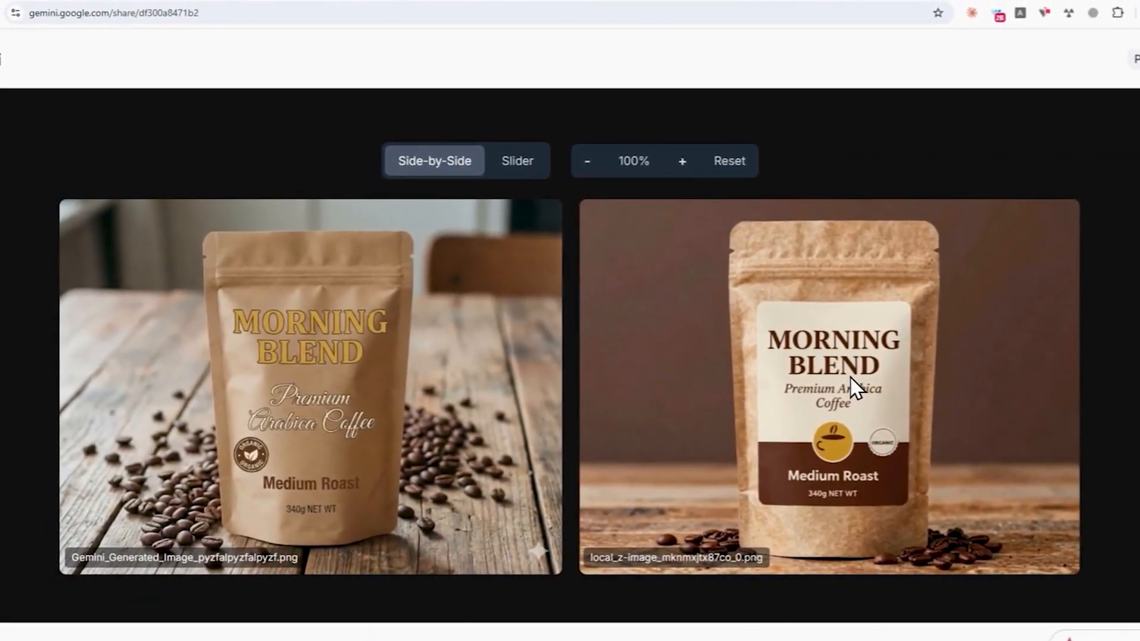
click(814, 3)
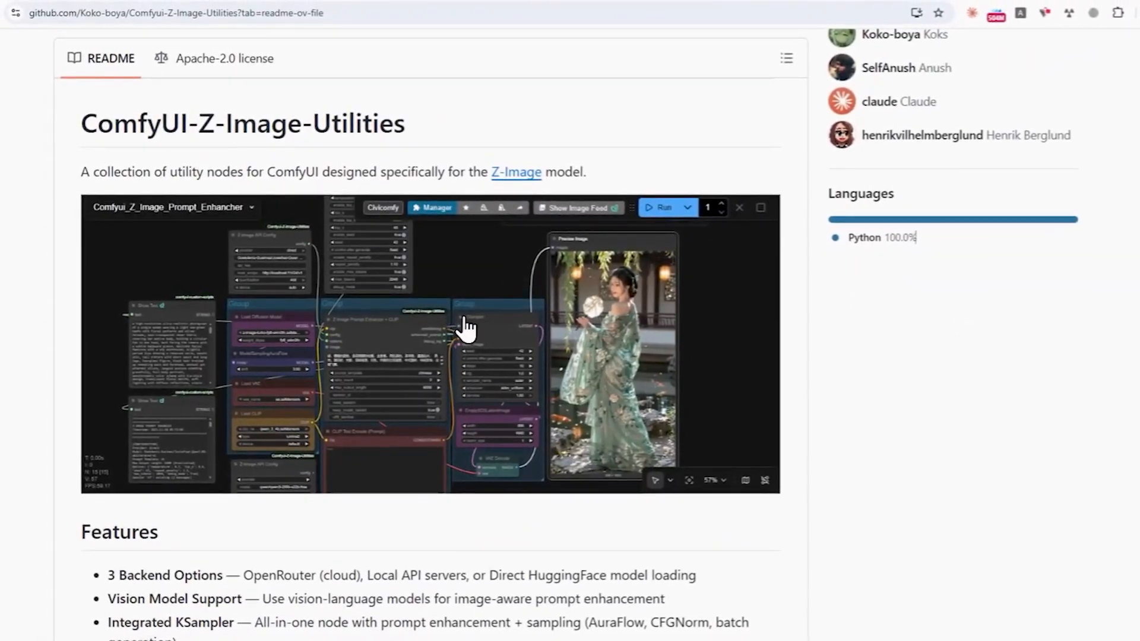
- Search the web for "wavespeed desktop github" in a new tab and open the WaveSpeedAI/wavespeed-desktop repository
click(475, 316)
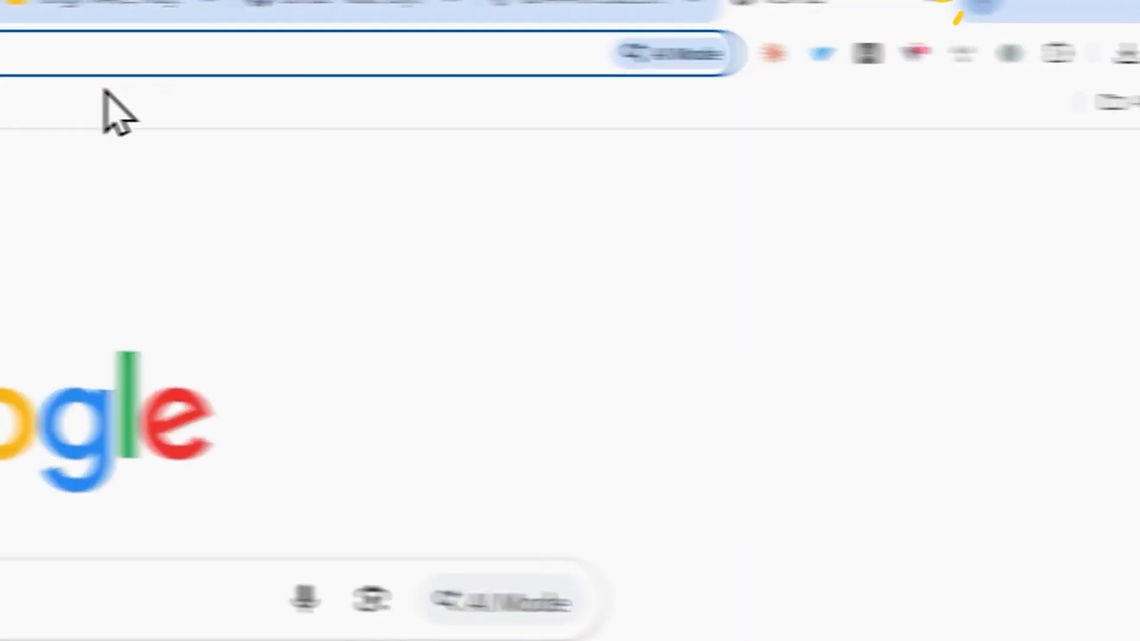
click(95, 89)
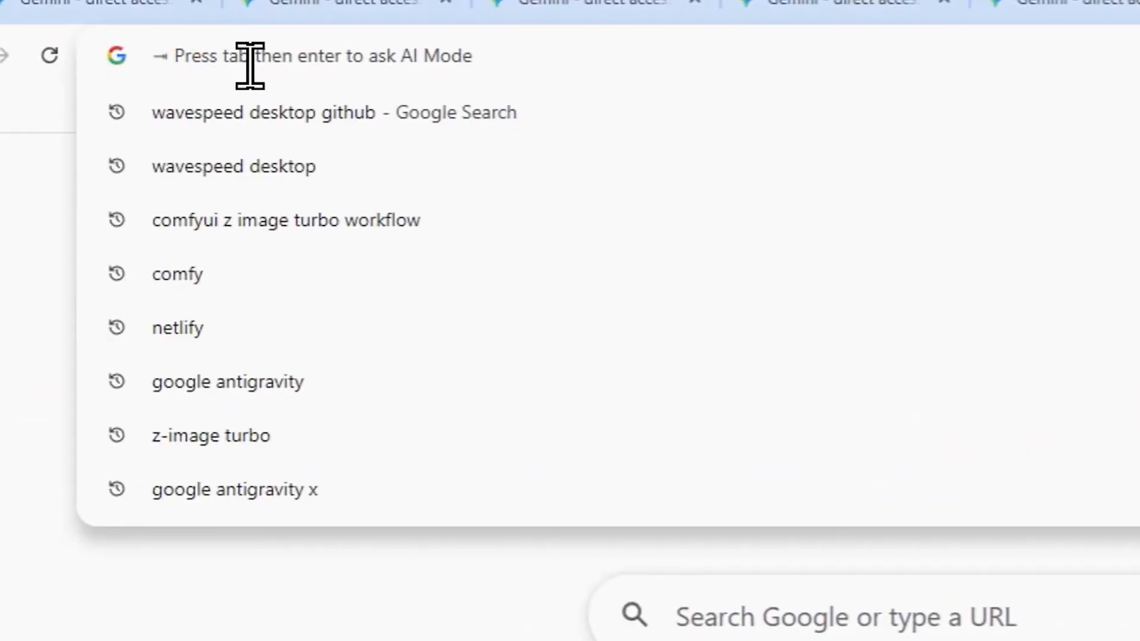
text(wavespeed desktop github)
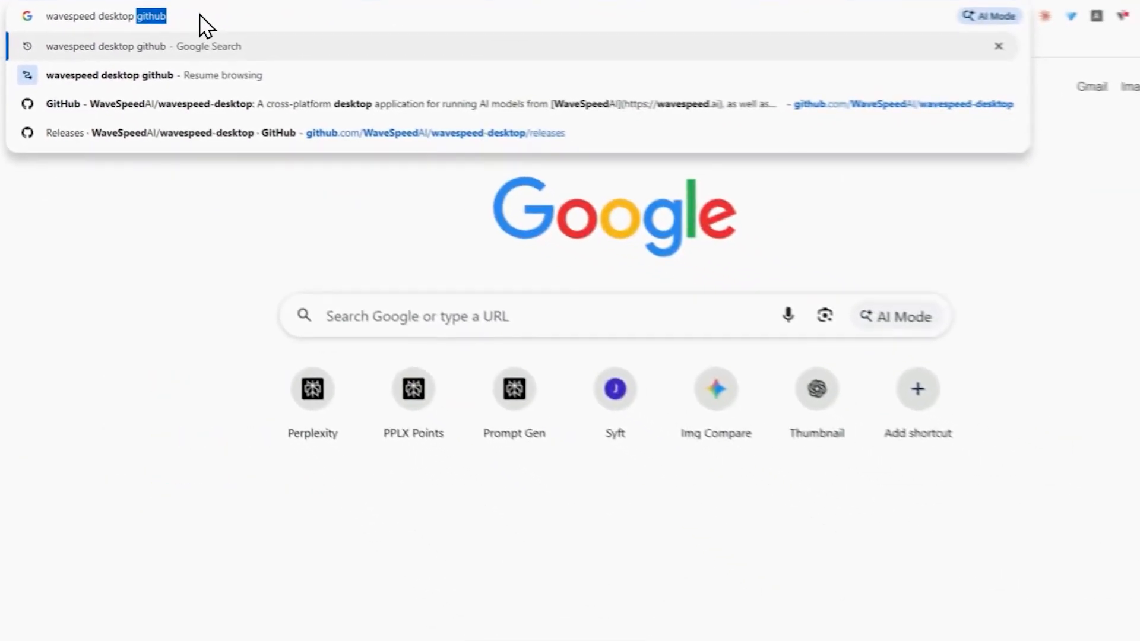
key(Return)
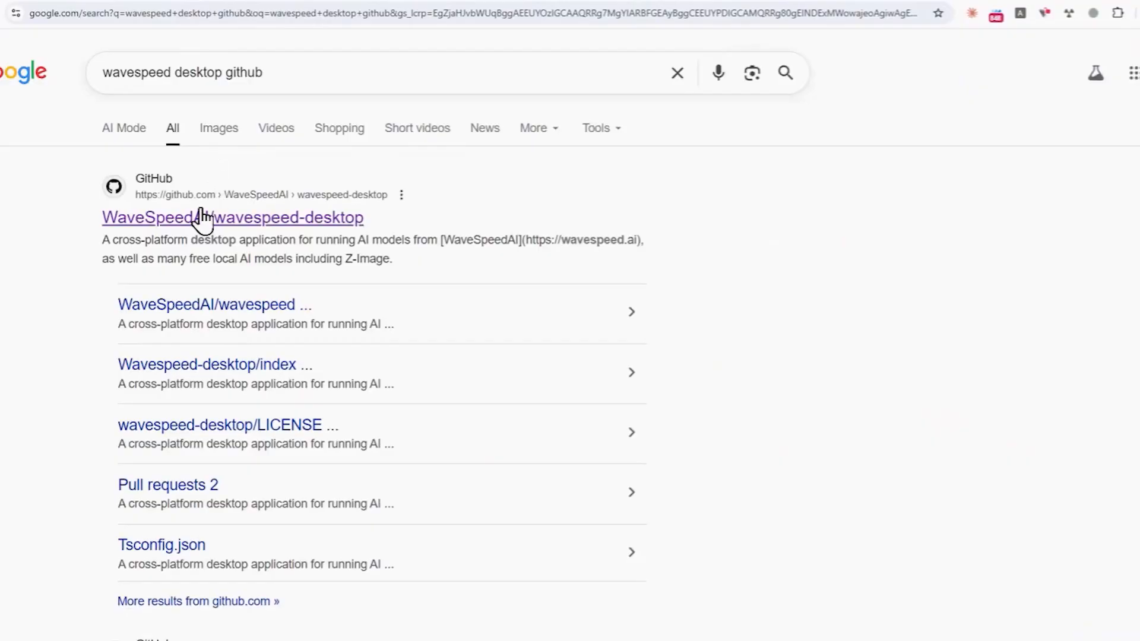
click(165, 221)
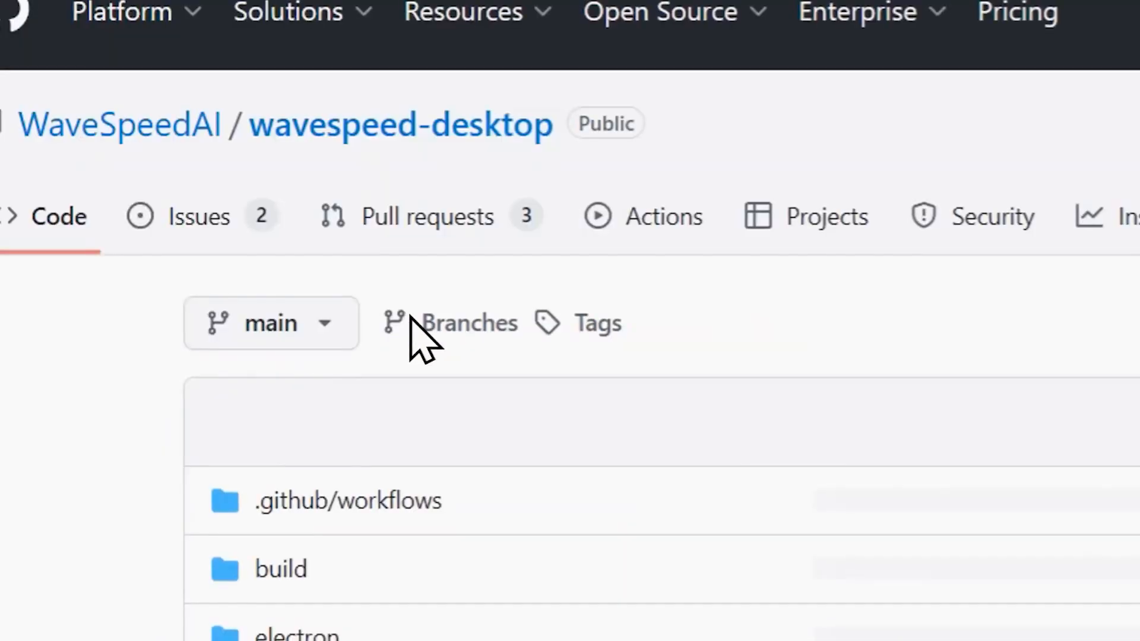
- Look over the repository's README, open its releases and show the complete asset list of version 1.0.47
scroll(221, 291, down, 6)
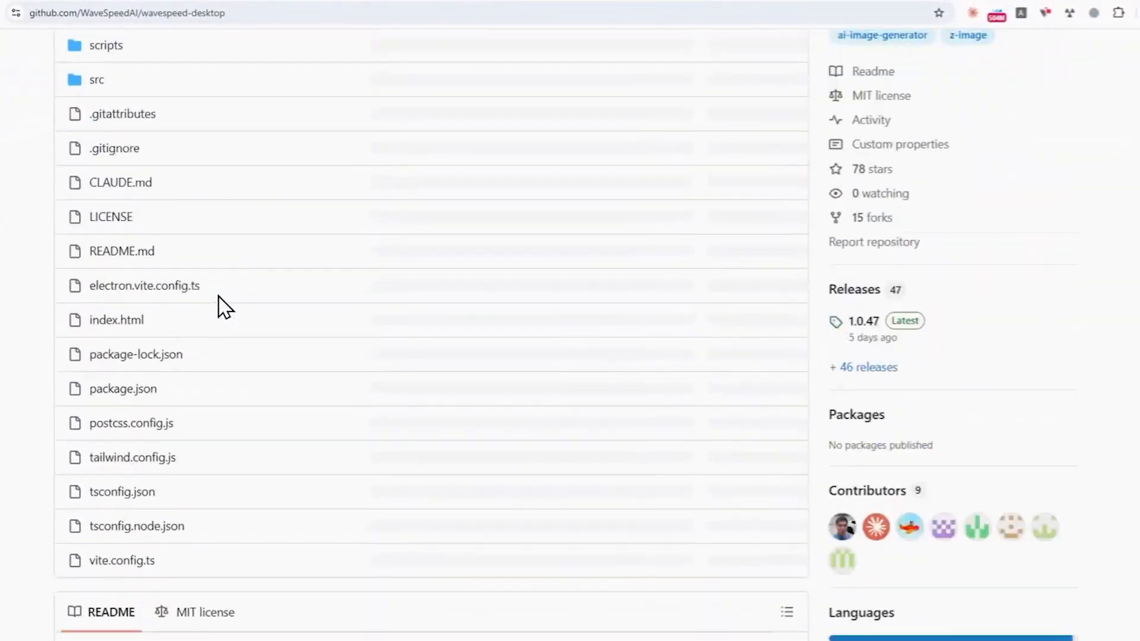
scroll(224, 306, down, 5)
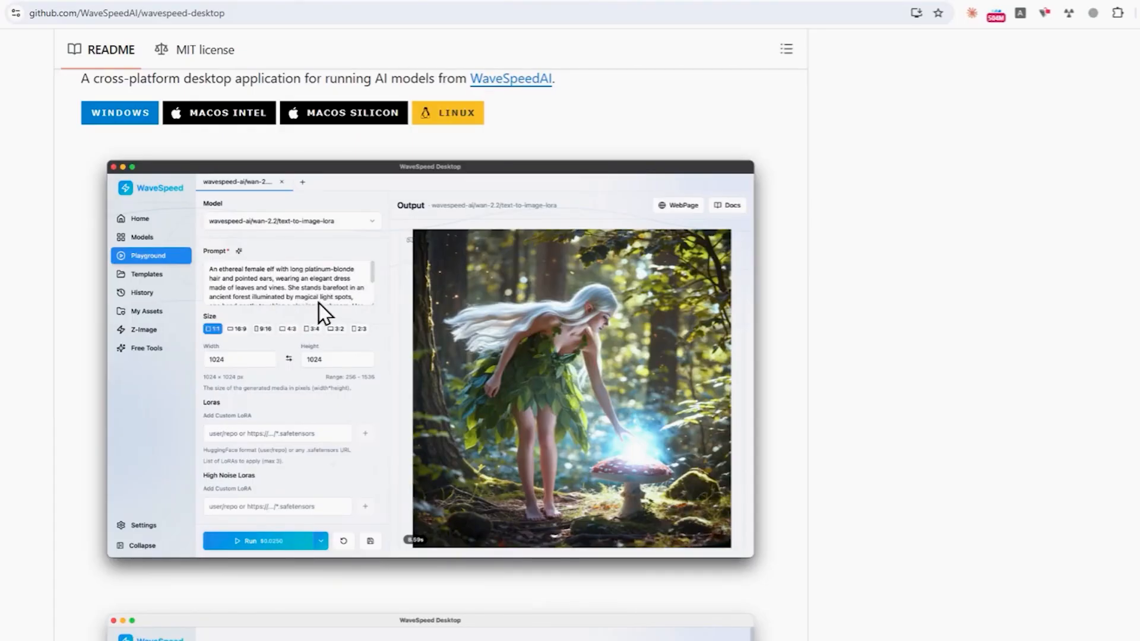
scroll(888, 264, up, 2)
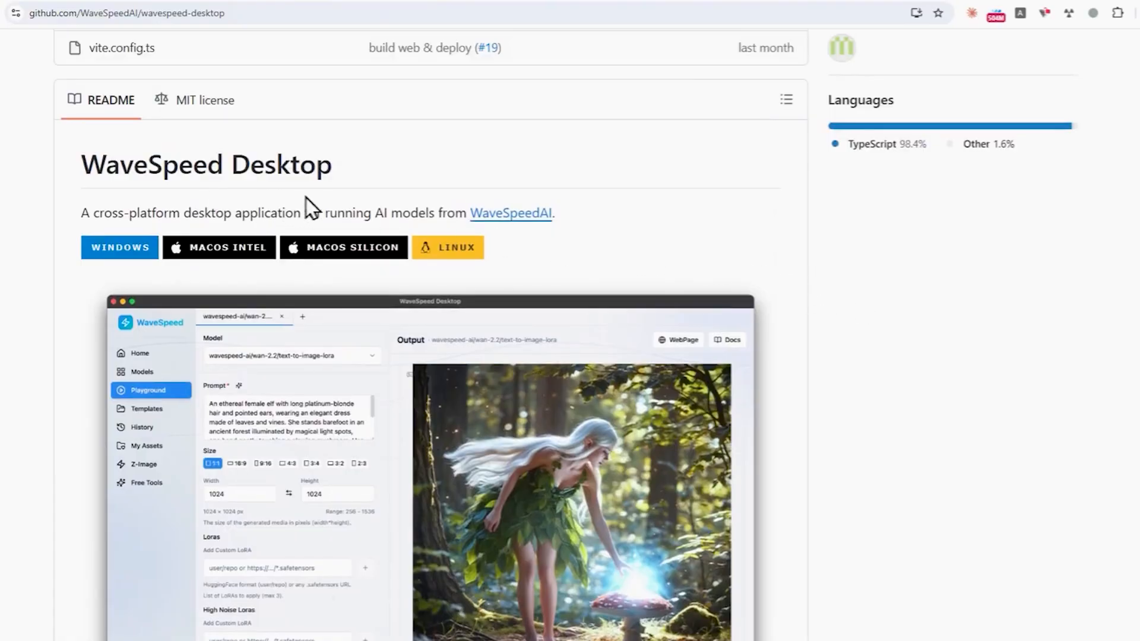
scroll(687, 242, up, 5)
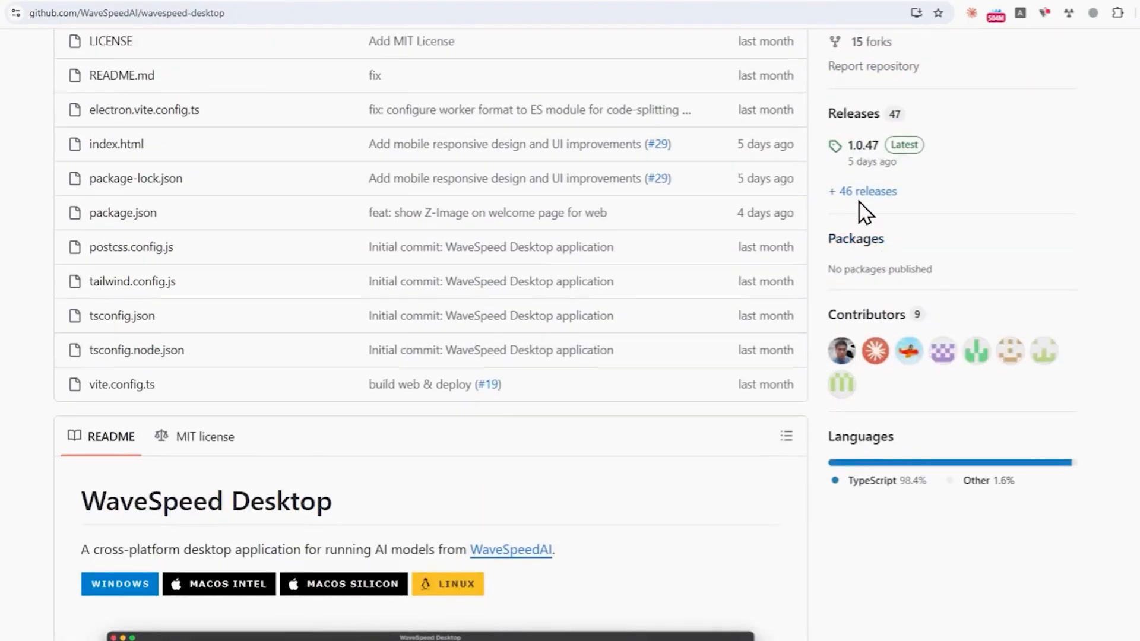
click(855, 114)
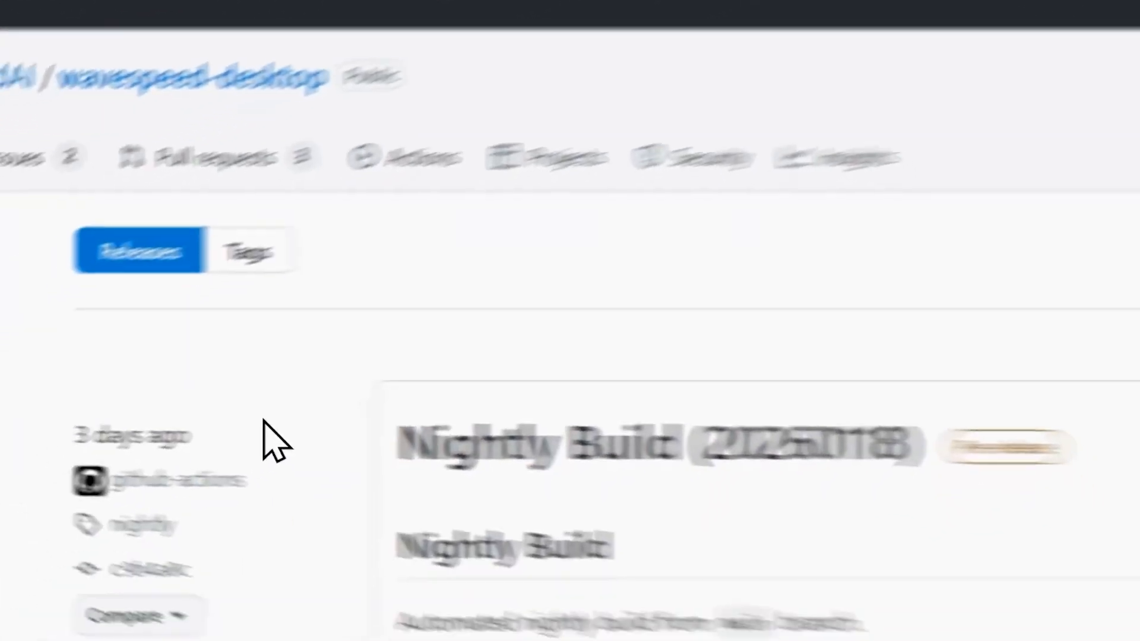
scroll(324, 339, down, 3)
scroll(326, 335, down, 3)
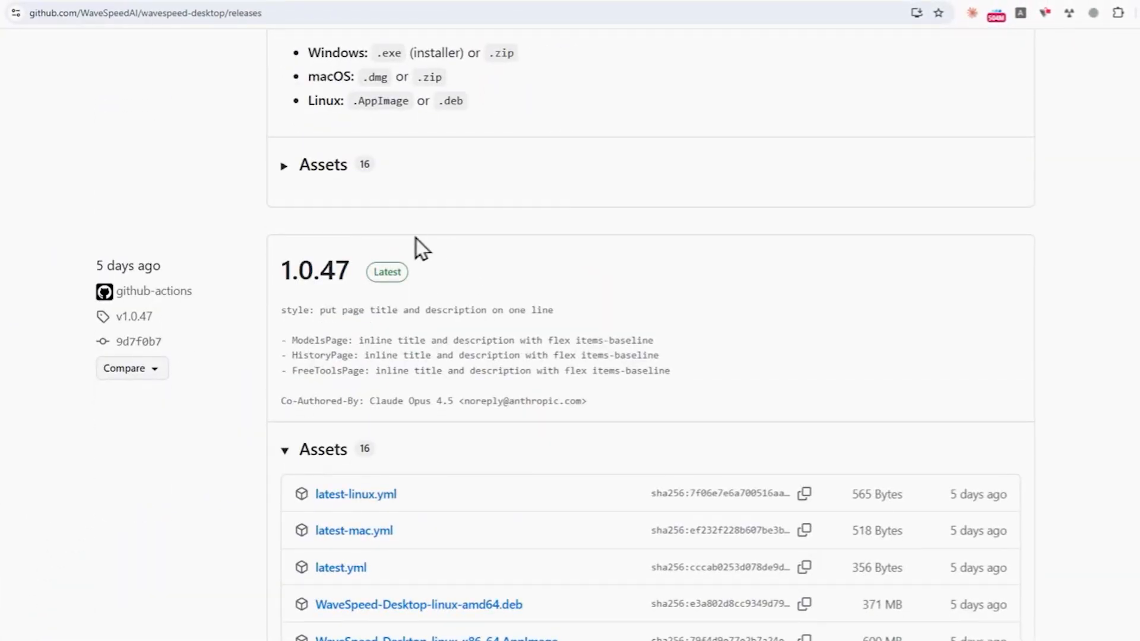
scroll(321, 449, down, 8)
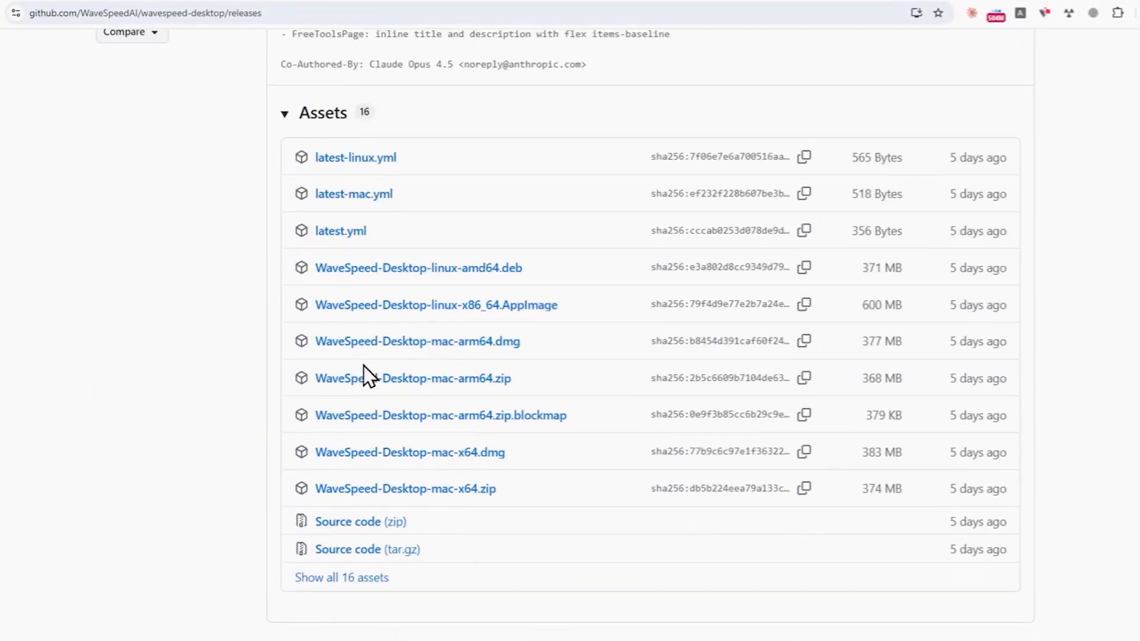
click(344, 443)
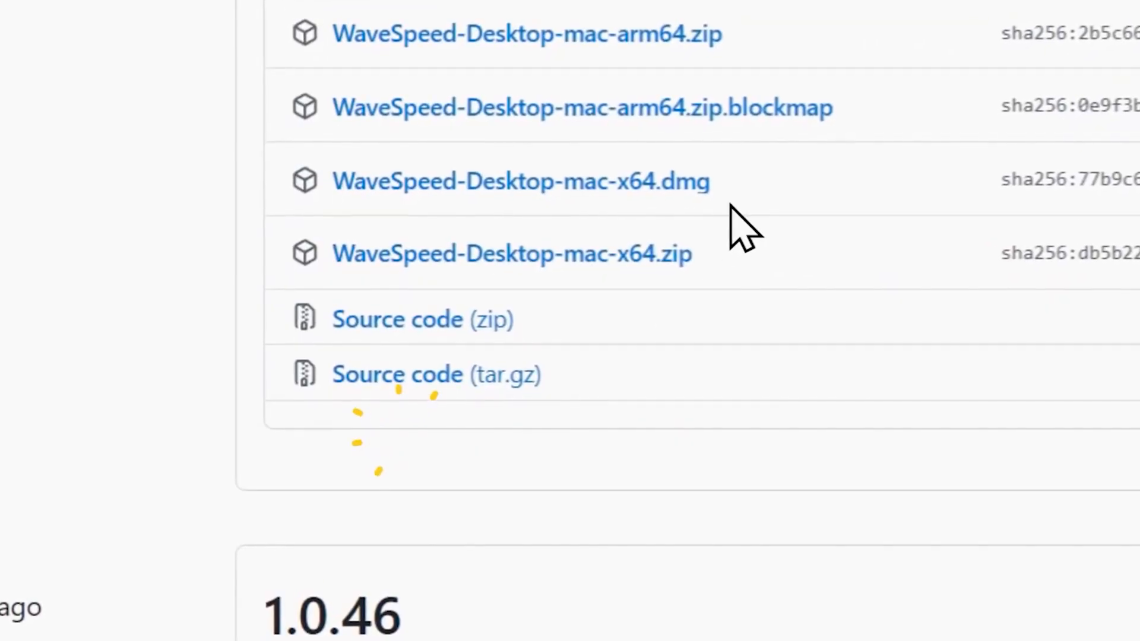
- Look through the Mac, Linux and Windows downloads of release 1.0.47, and return to the README on the repository's main page
scroll(535, 297, down, 3)
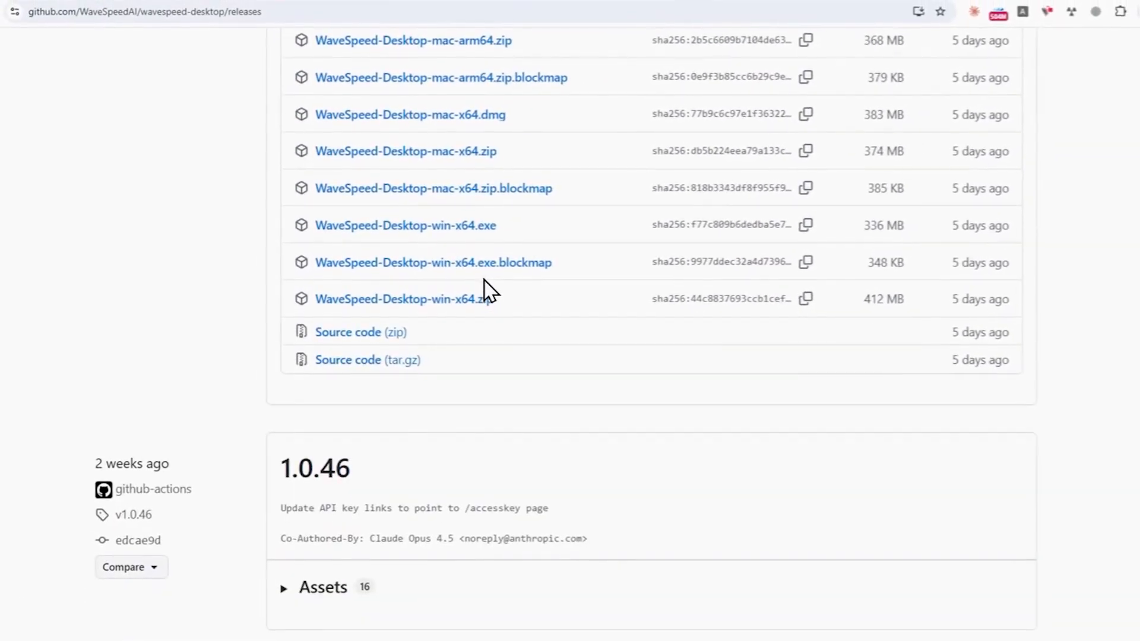
scroll(694, 269, up, 3)
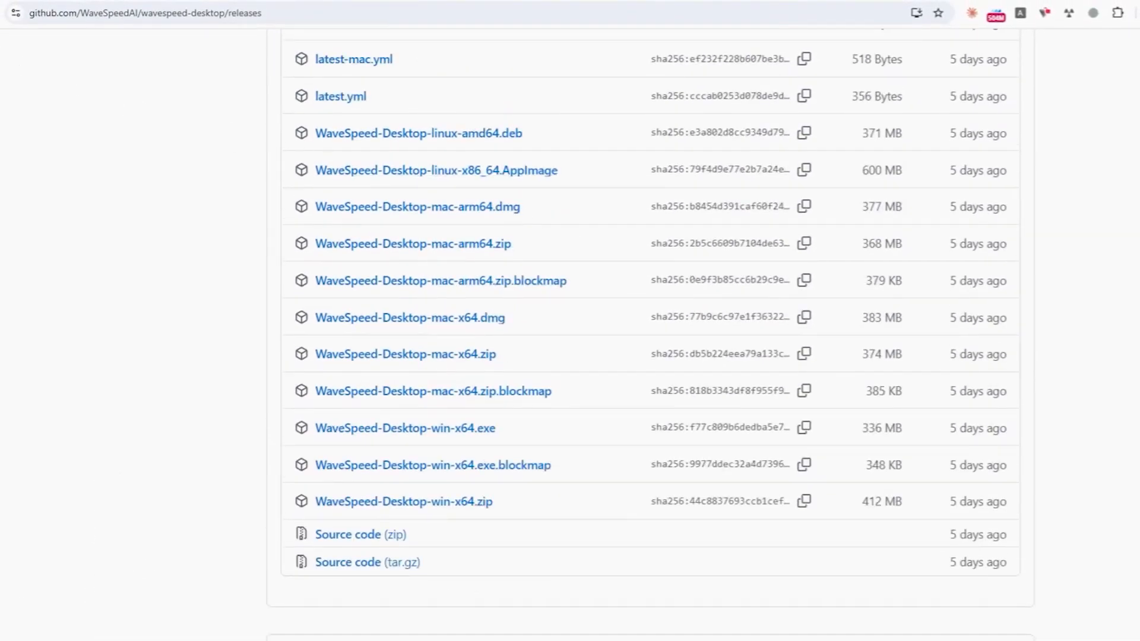
key(alt+Left)
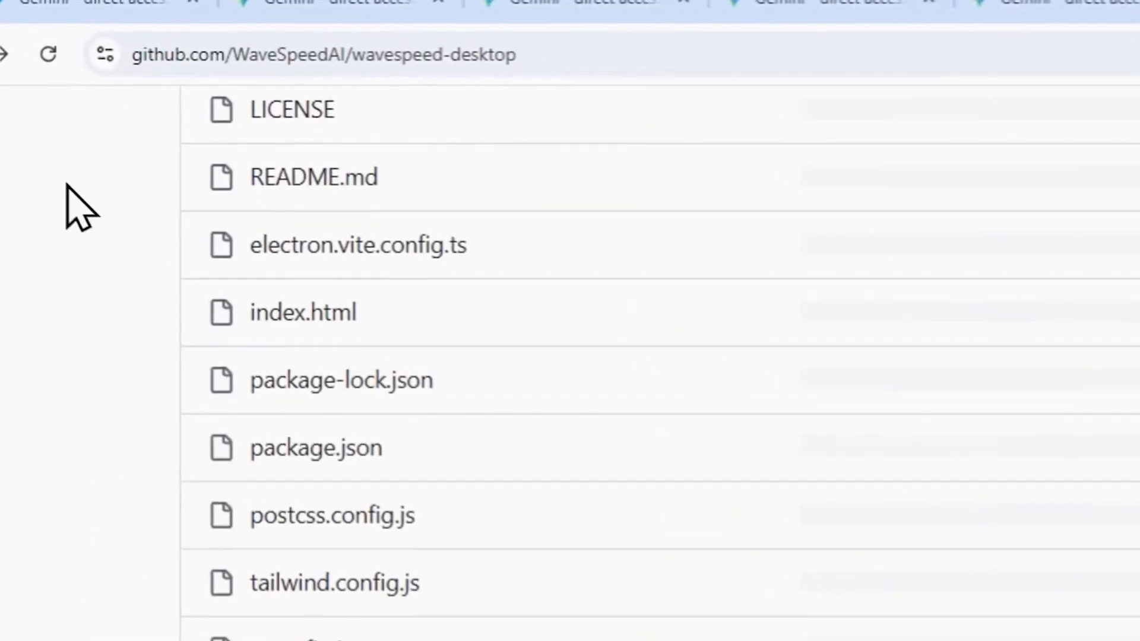
scroll(594, 446, down, 5)
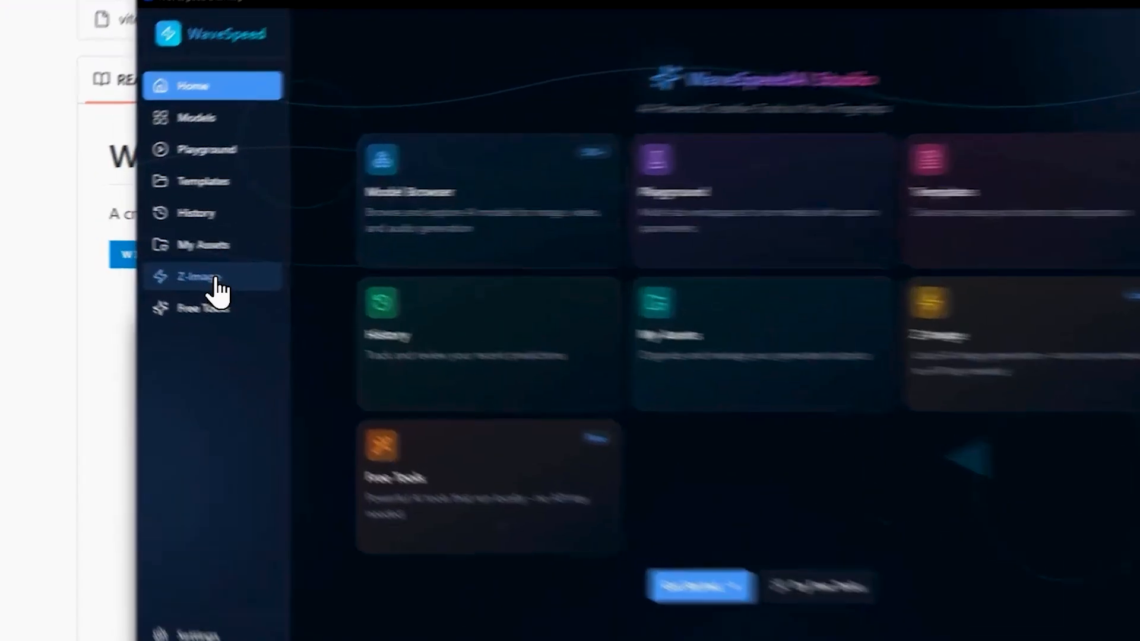
- Open the Z-Image generator in WaveSpeed Desktop and review its settings from the model choice to VAE tiling
click(216, 283)
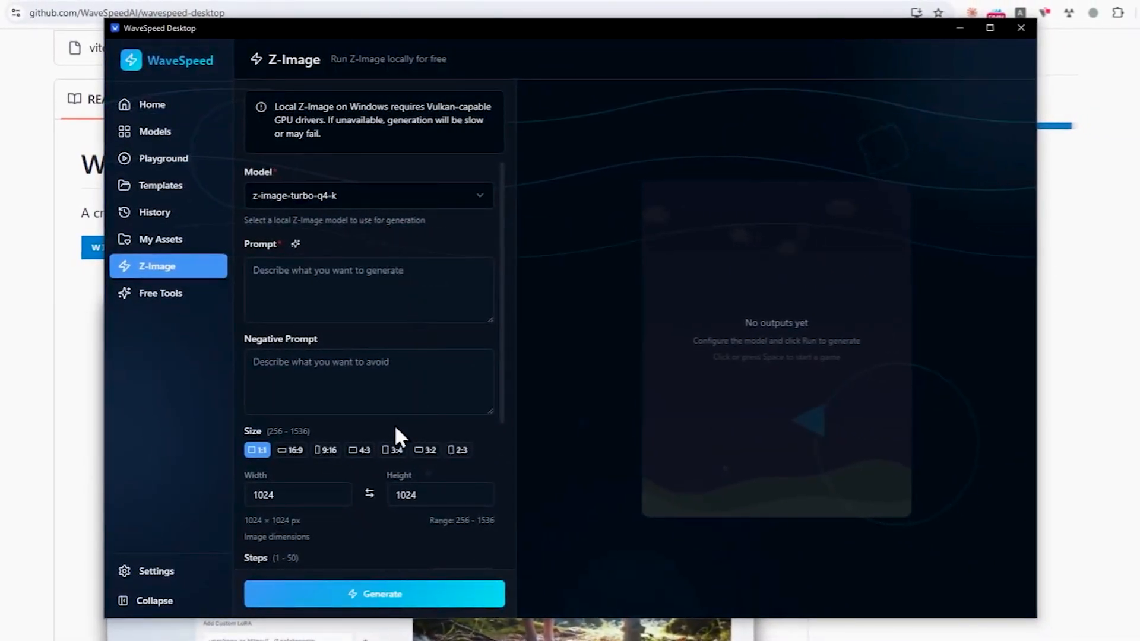
scroll(396, 427, down, 5)
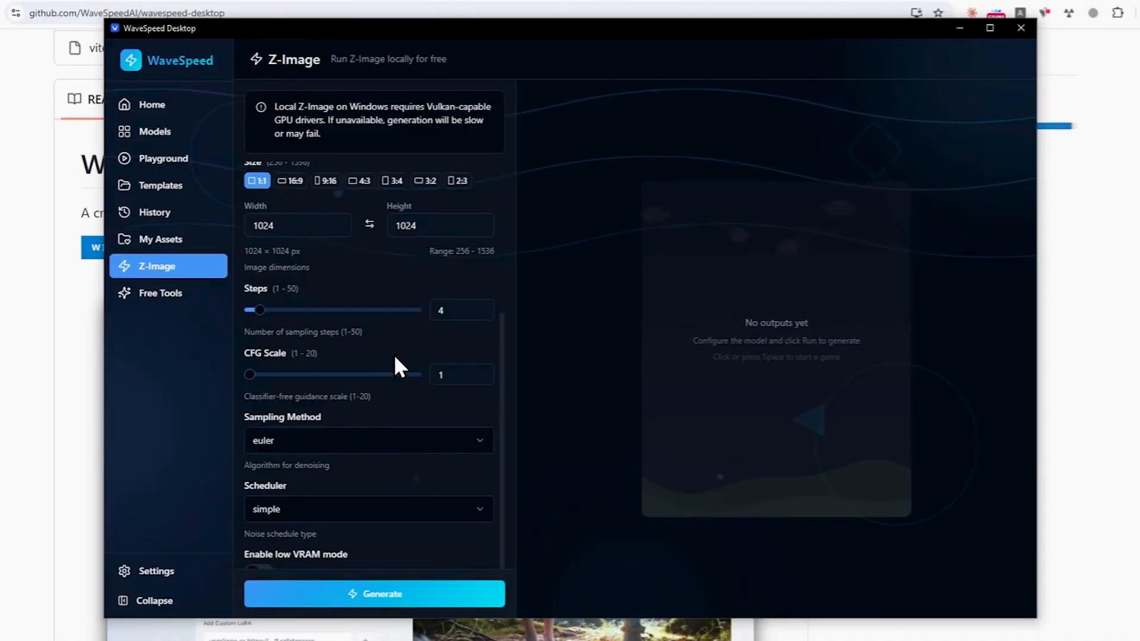
scroll(395, 356, up, 5)
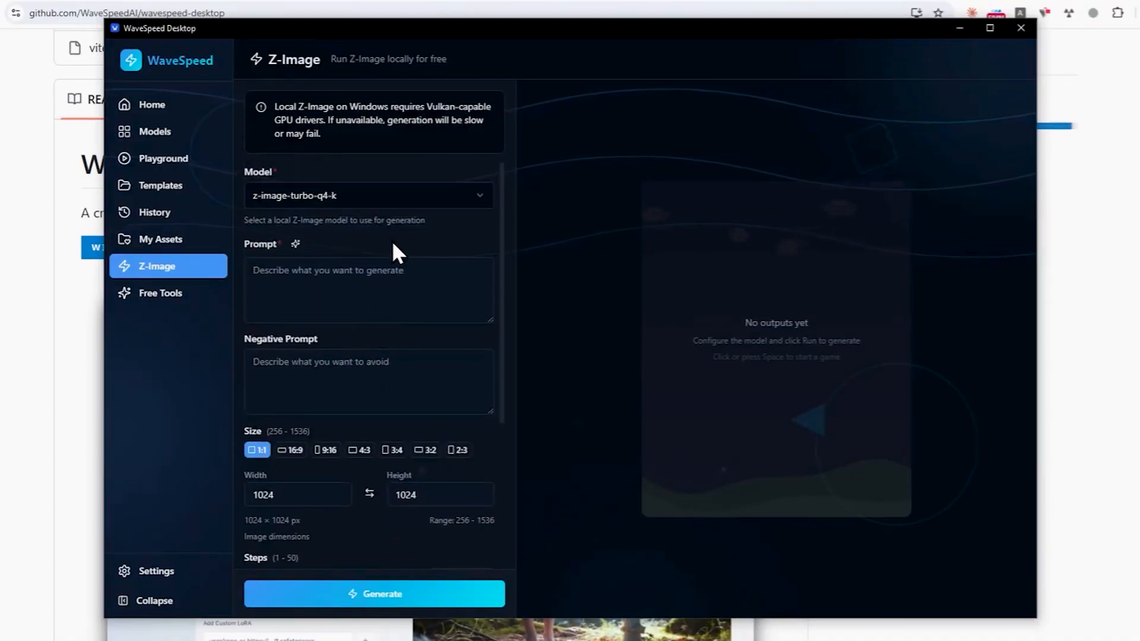
scroll(356, 412, down, 7)
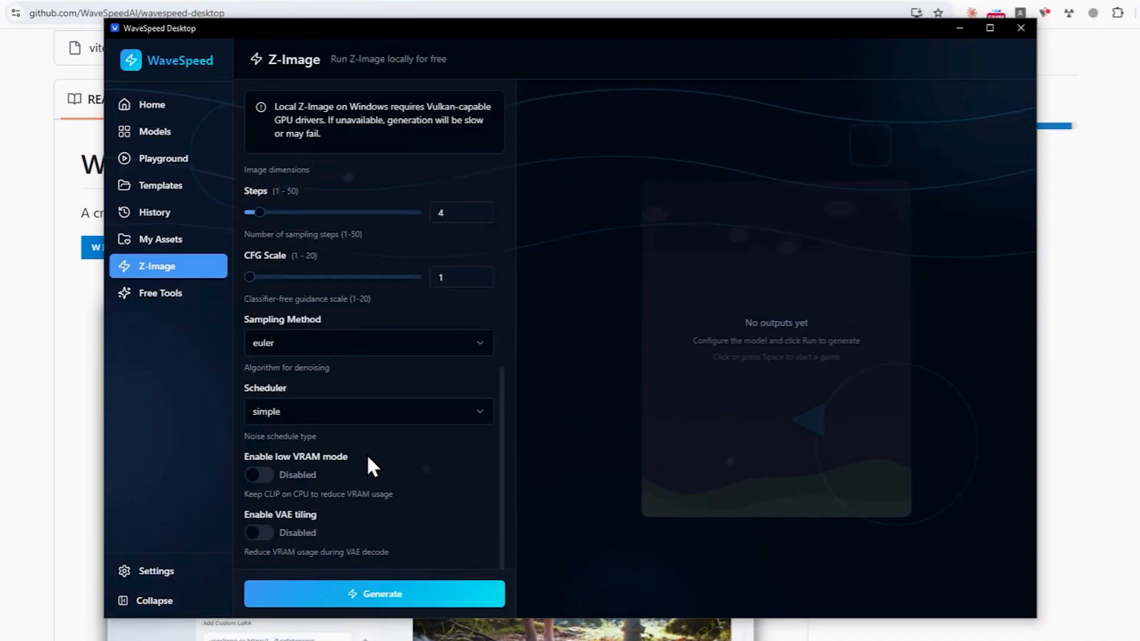
scroll(365, 421, up, 6)
scroll(387, 381, up, 1)
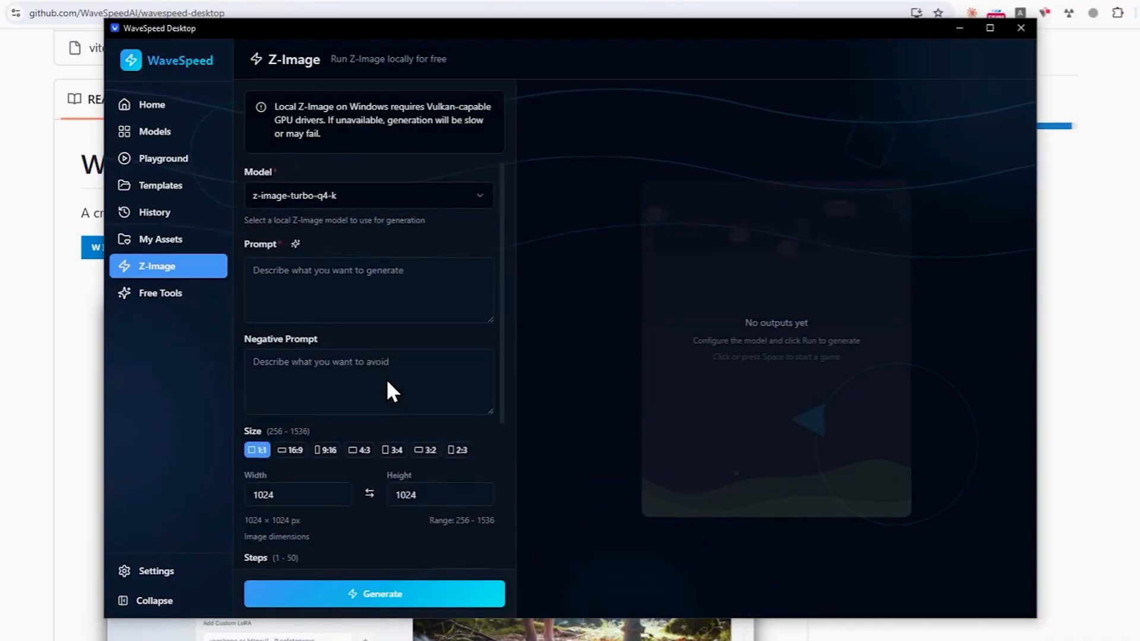
- Review the available local Z-Image models and set the model to z-image-turbo-q8-0
click(338, 195)
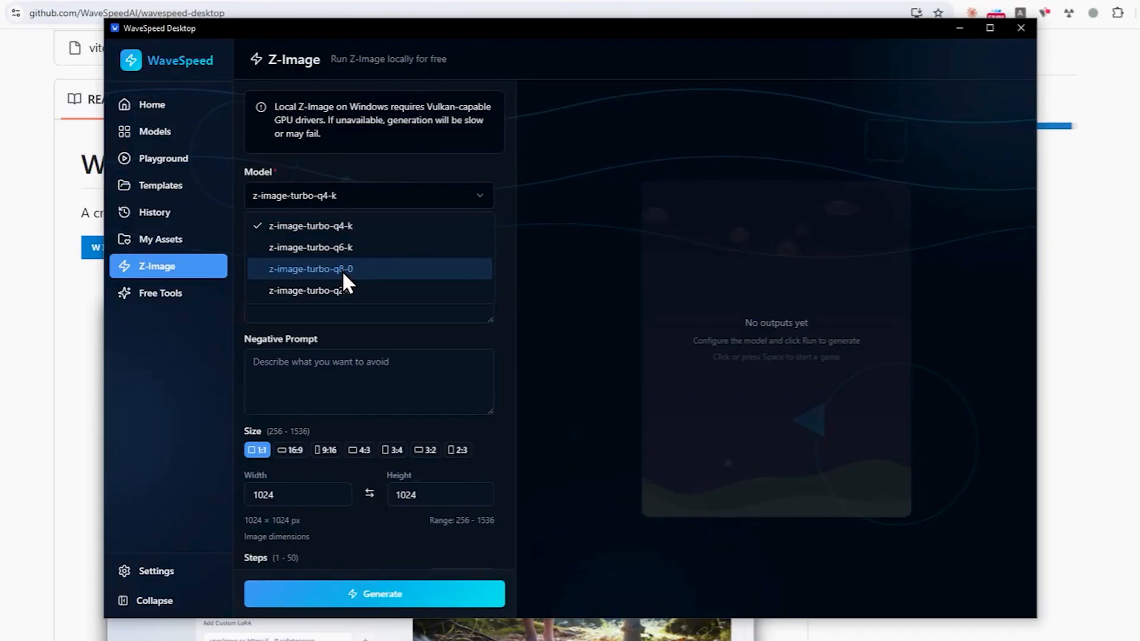
click(330, 267)
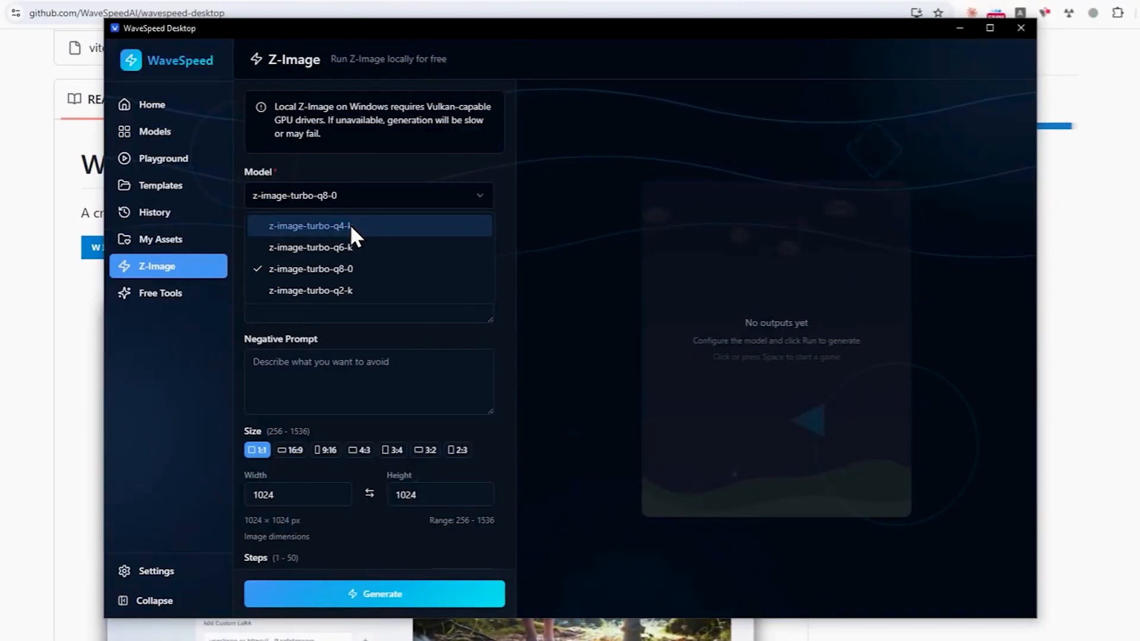
click(341, 268)
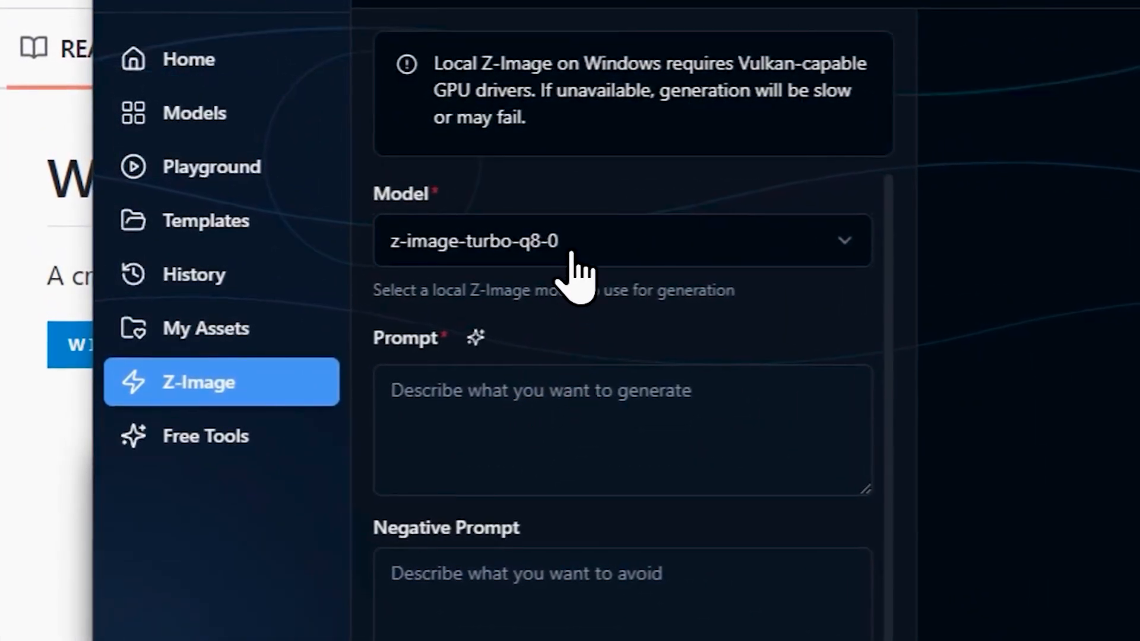
click(578, 243)
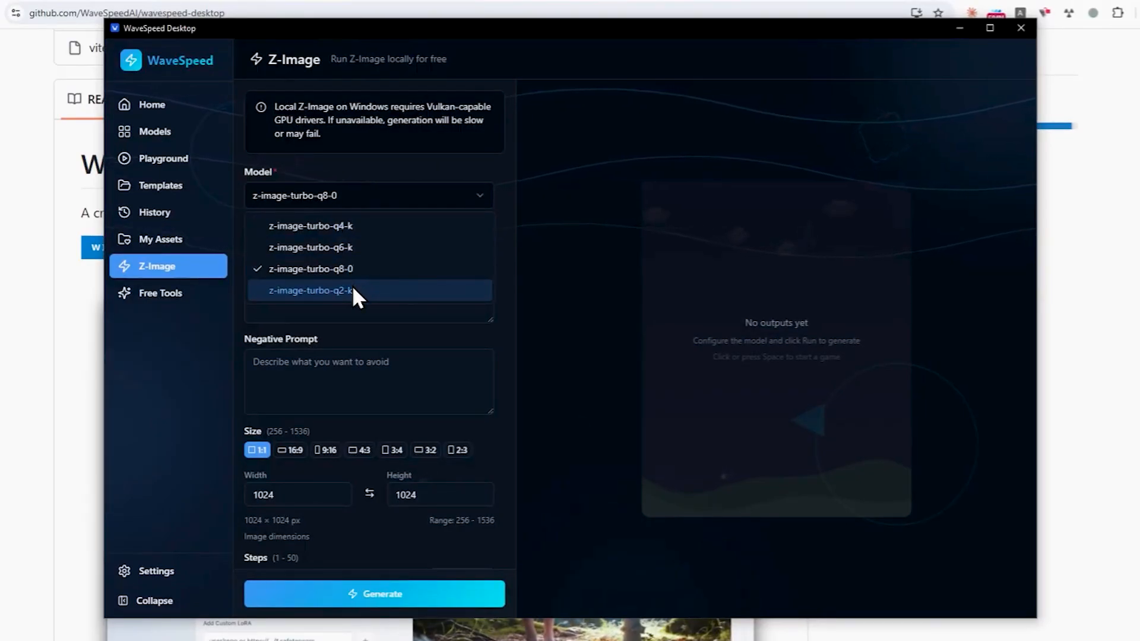
click(325, 268)
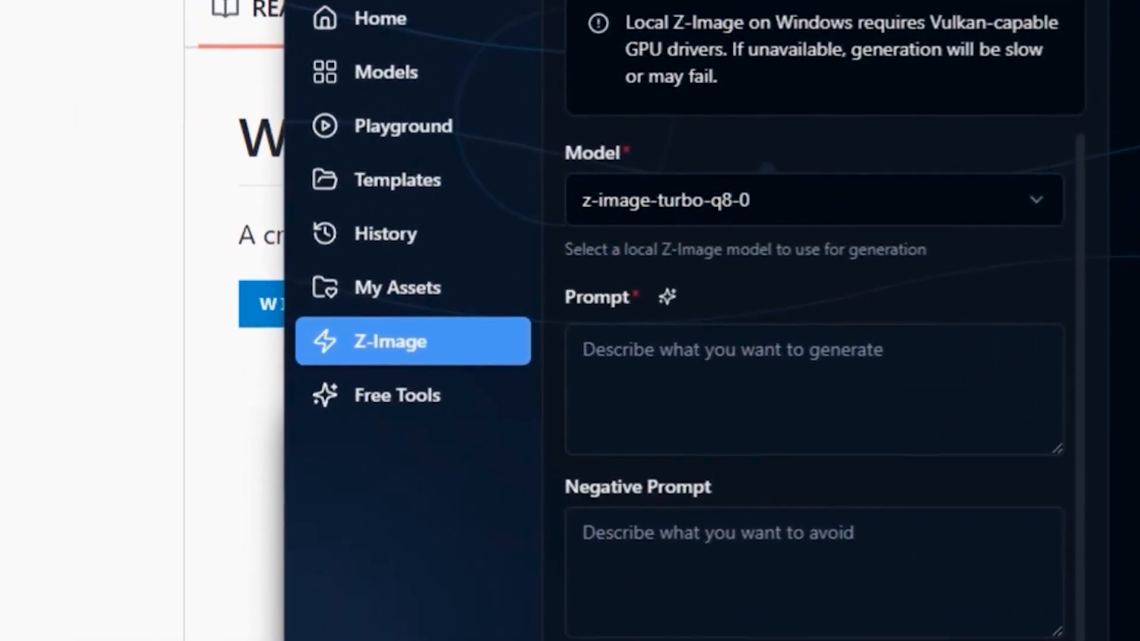
- Fill in the prompt for a professional corporate portrait of a businessman in a modern office, and set the image size to 4:3
click(768, 285)
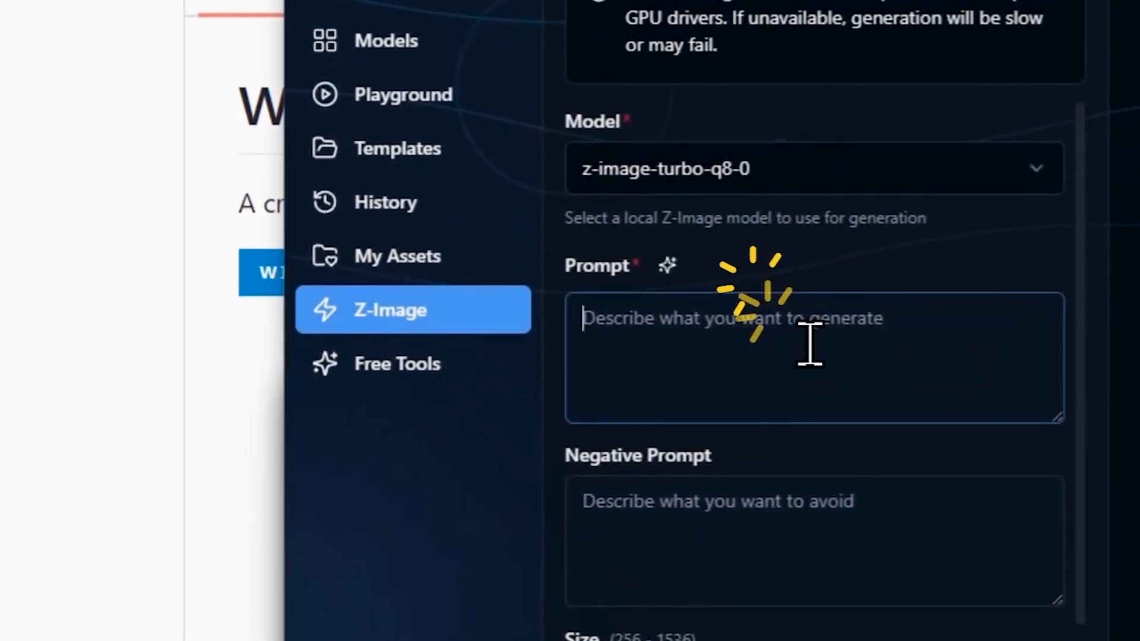
key(ctrl+v)
scroll(845, 406, up, 3)
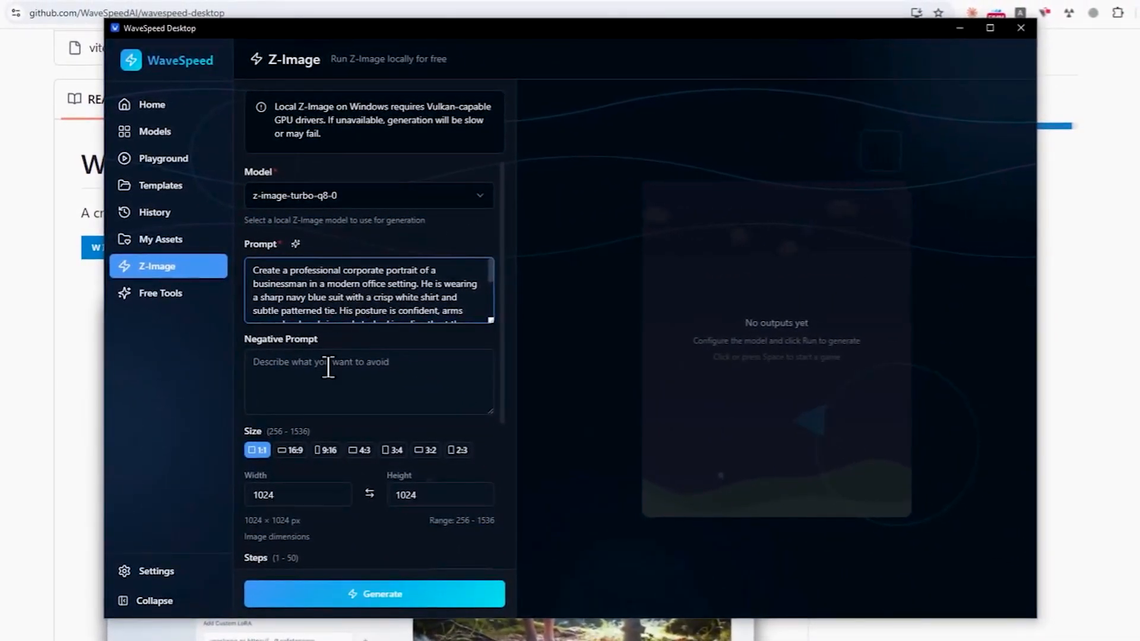
click(303, 396)
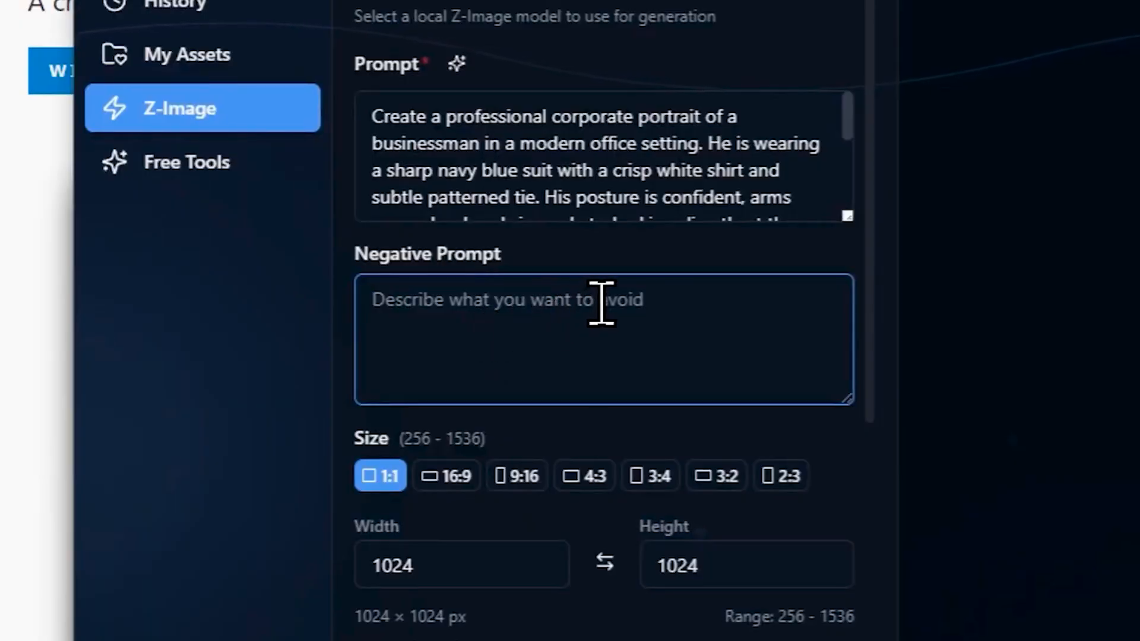
click(574, 478)
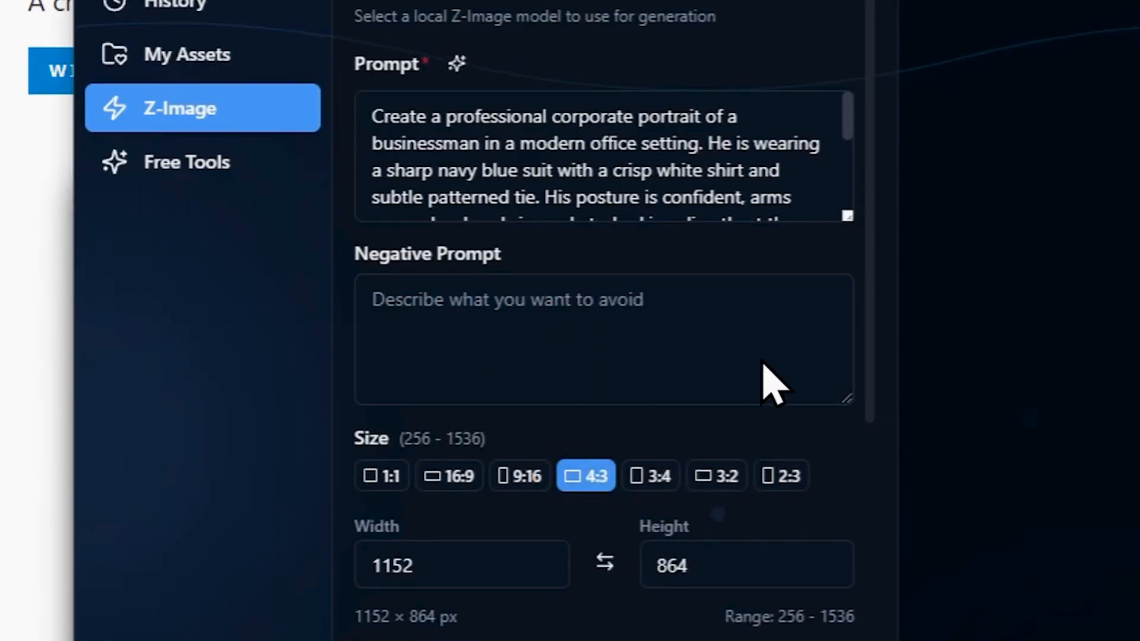
- Set the number of sampling steps to 15
scroll(764, 368, down, 5)
scroll(735, 275, down, 2)
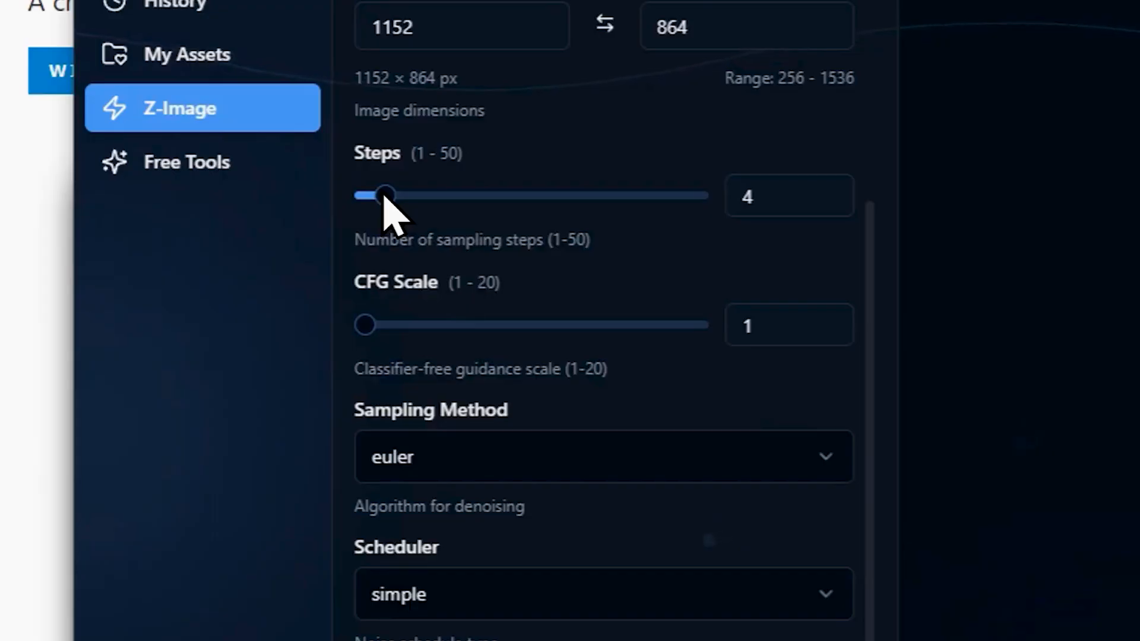
drag(384, 198, 409, 201)
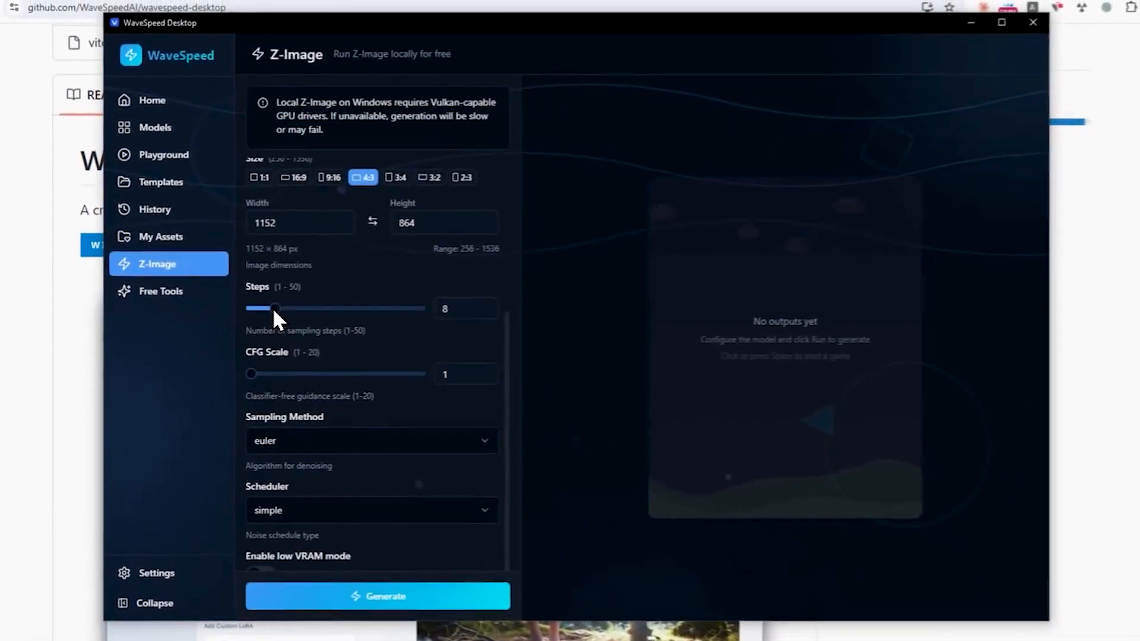
drag(272, 312, 274, 312)
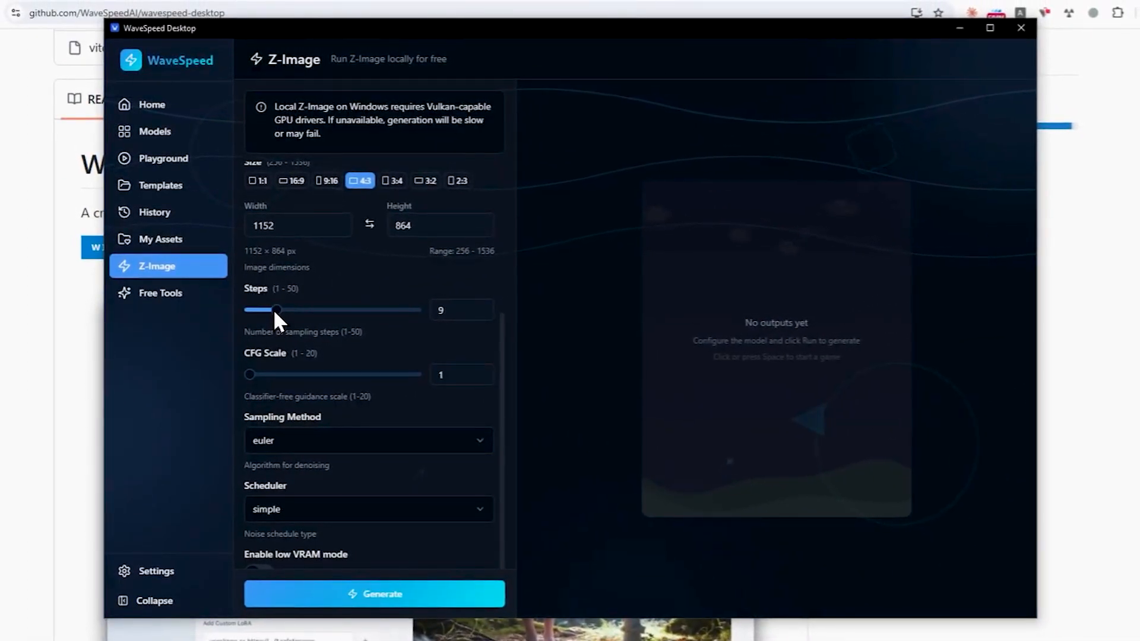
drag(275, 312, 293, 309)
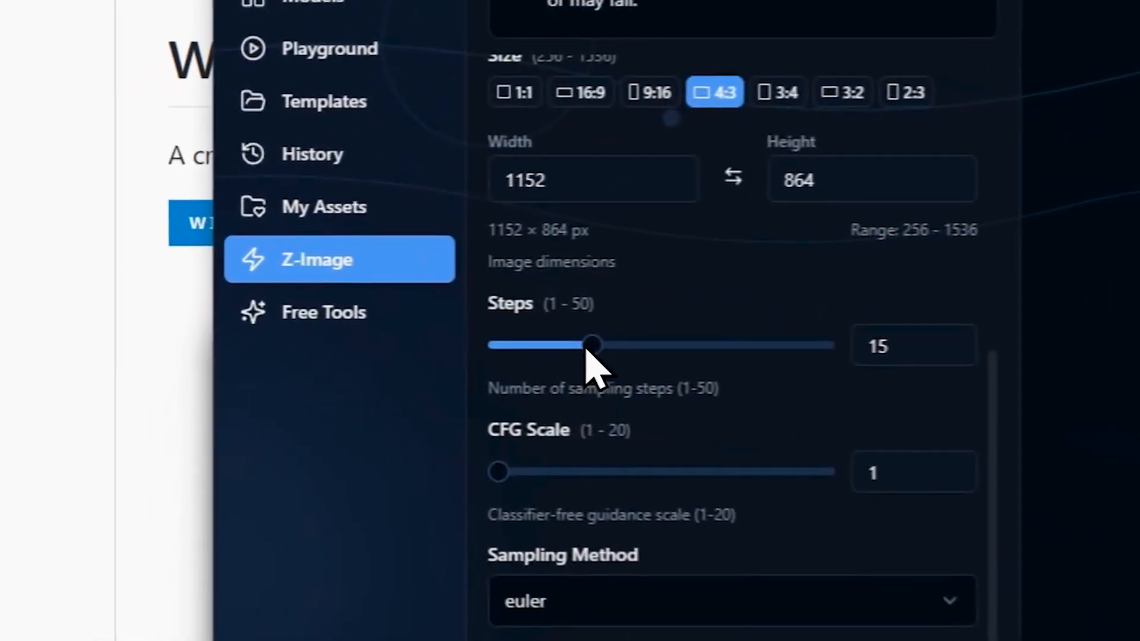
scroll(596, 365, down, 2)
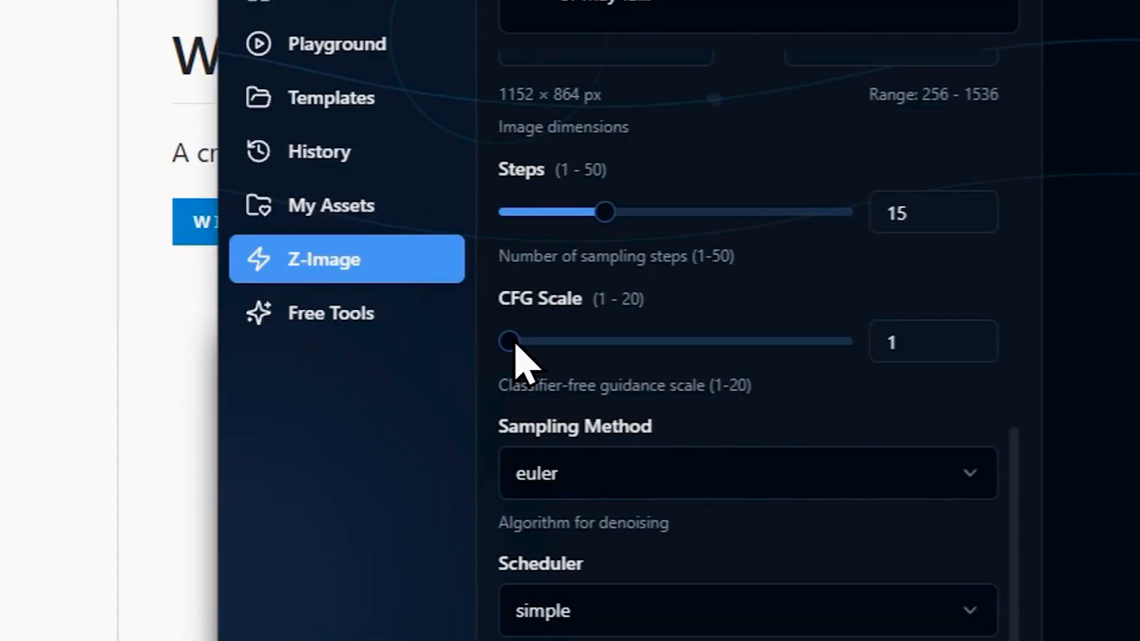
scroll(636, 300, up, 2)
scroll(643, 311, down, 2)
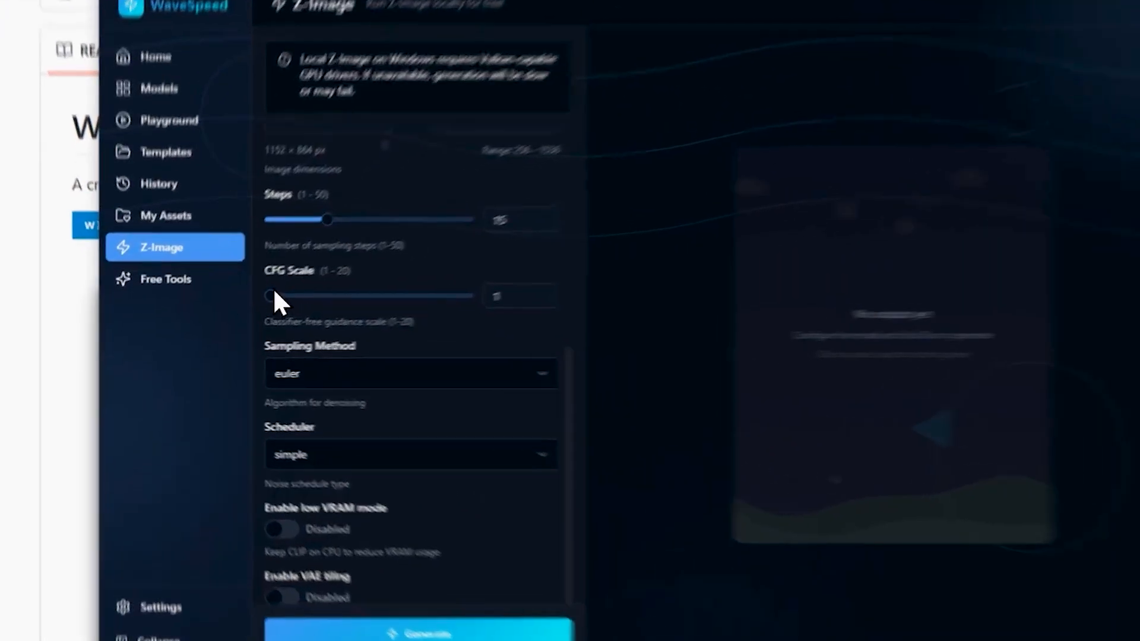
drag(256, 307, 356, 307)
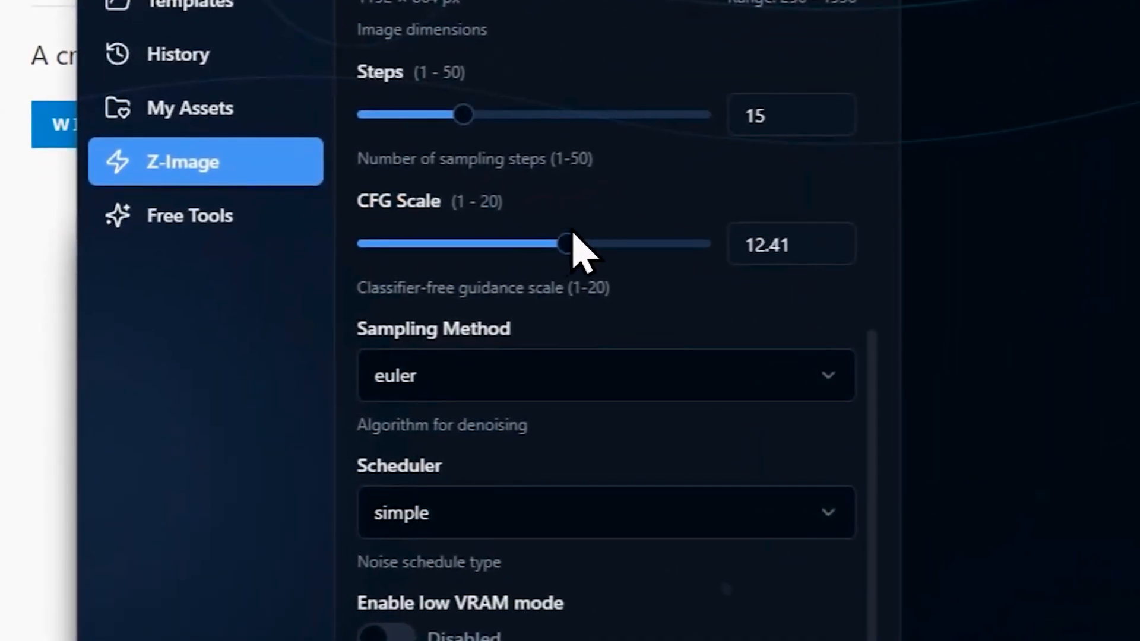
drag(572, 233, 577, 233)
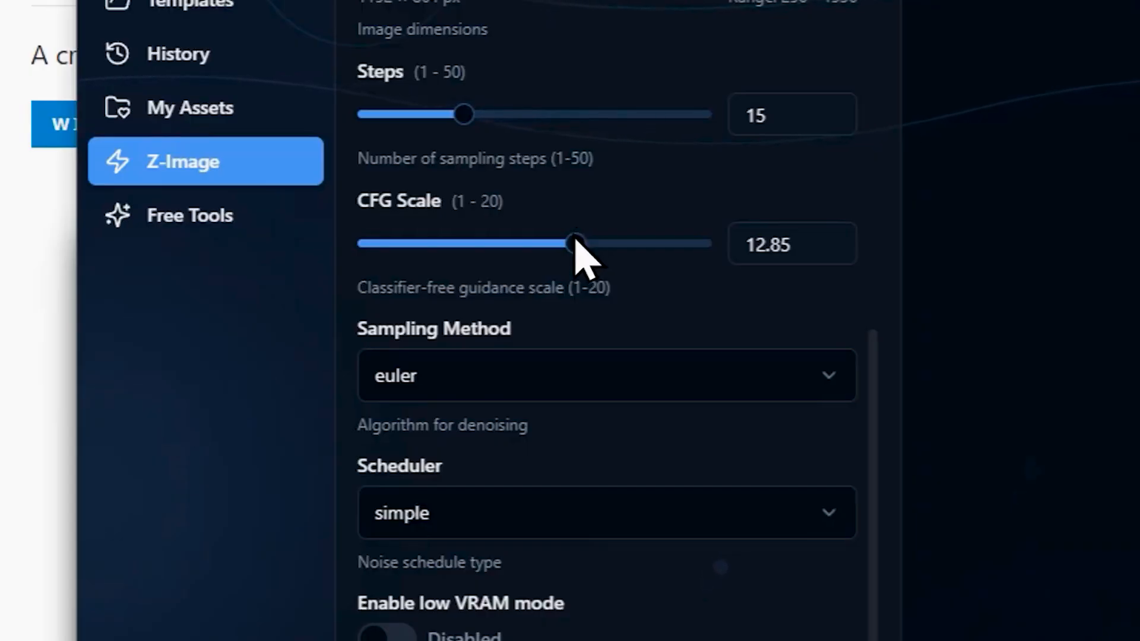
drag(575, 243, 352, 231)
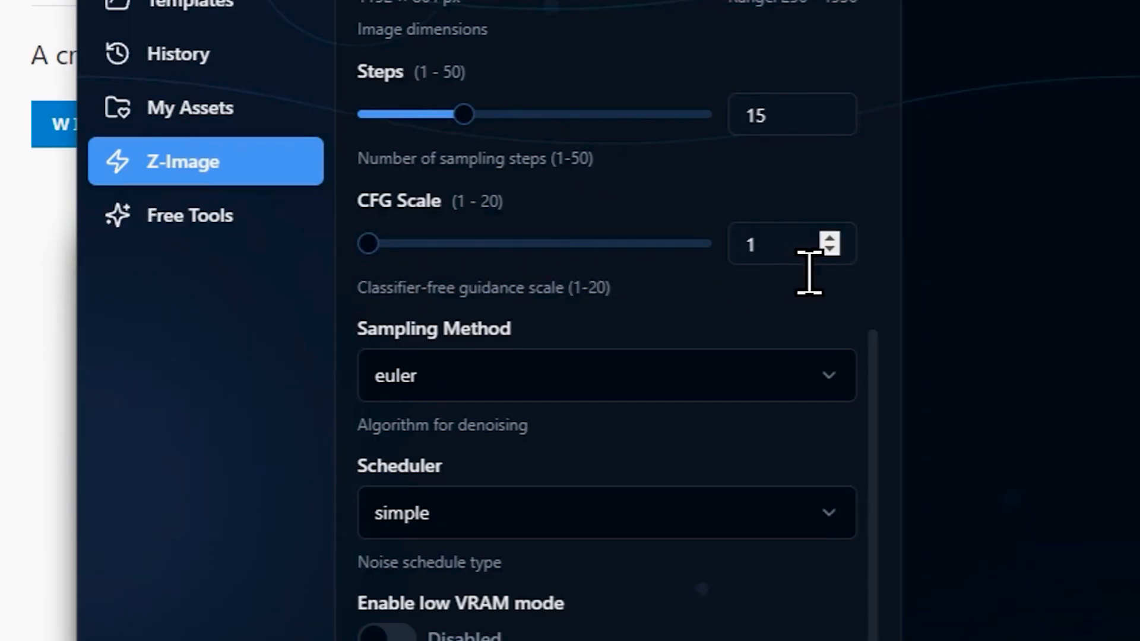
- Set the CFG Scale to 2 and check the sampling method choices, keeping euler
click(830, 239)
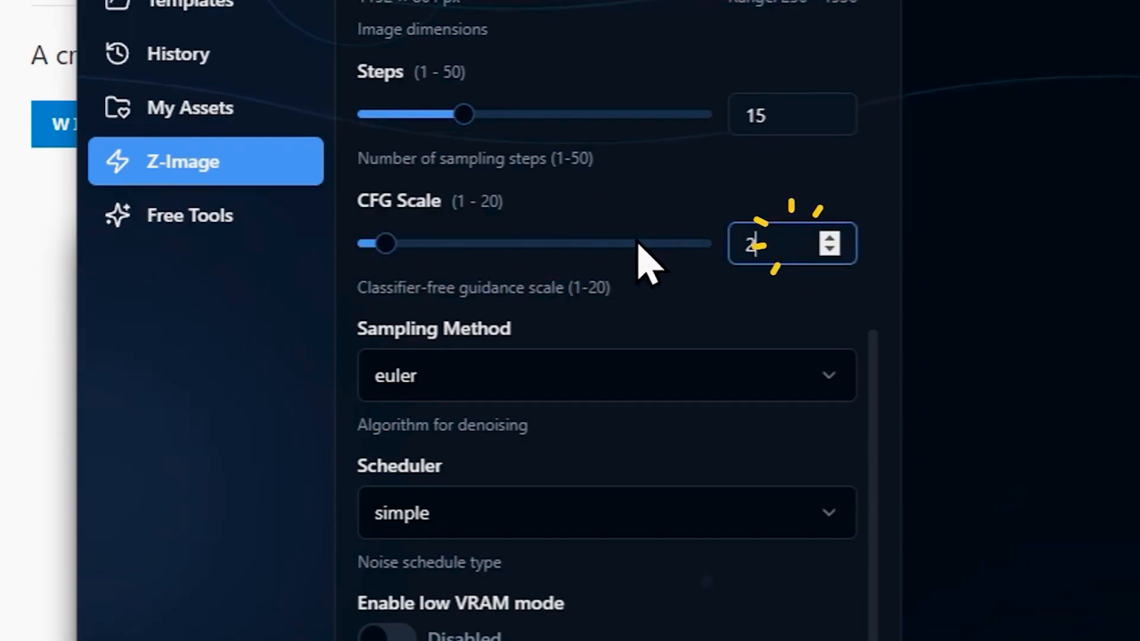
scroll(605, 213, down, 1)
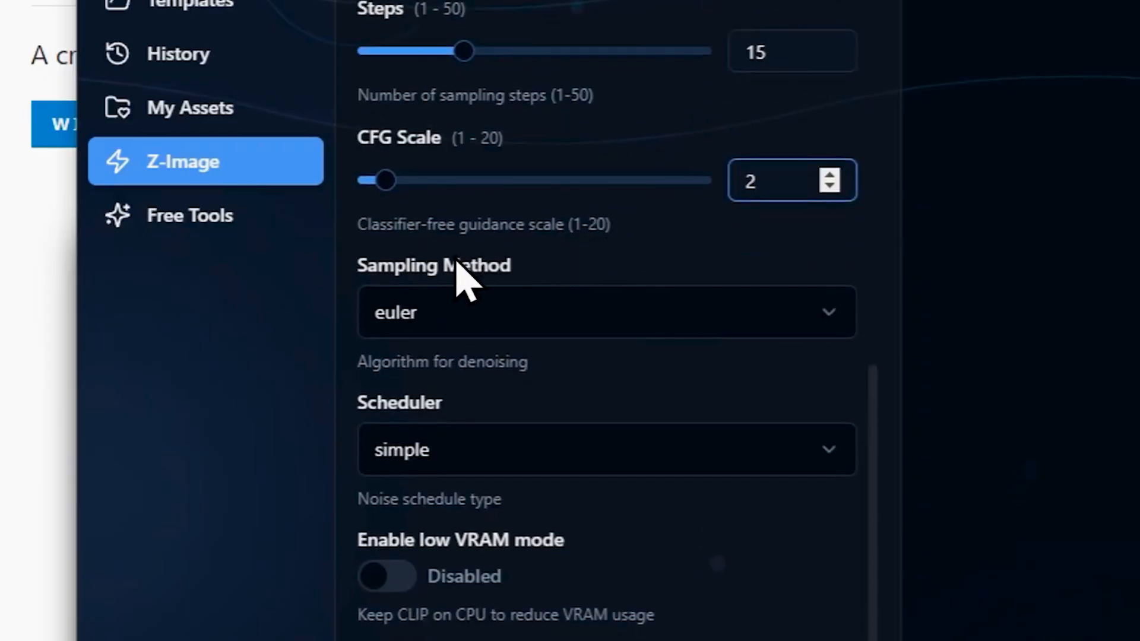
click(427, 302)
click(454, 303)
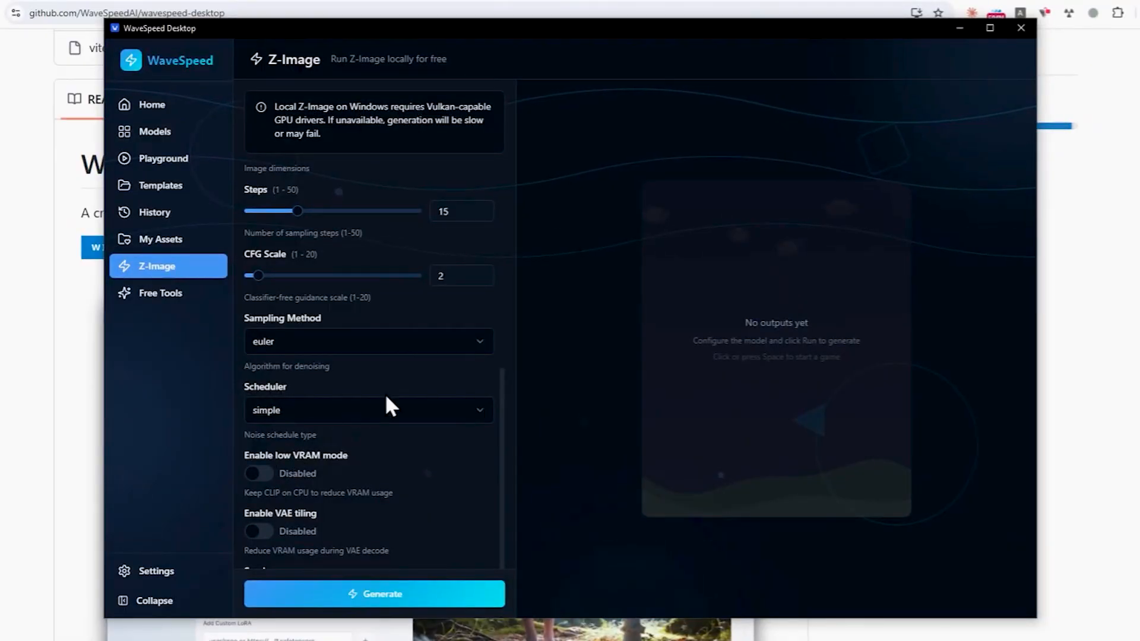
- Recheck the Z-Image settings and generate the businessman portrait
scroll(404, 374, up, 5)
scroll(455, 271, down, 6)
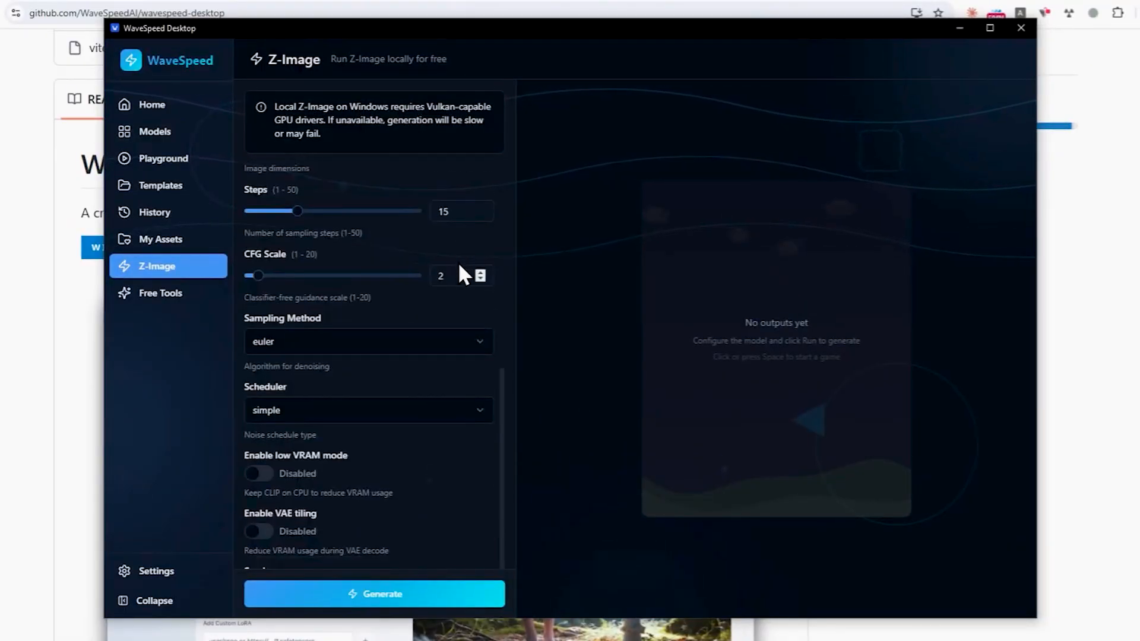
click(371, 593)
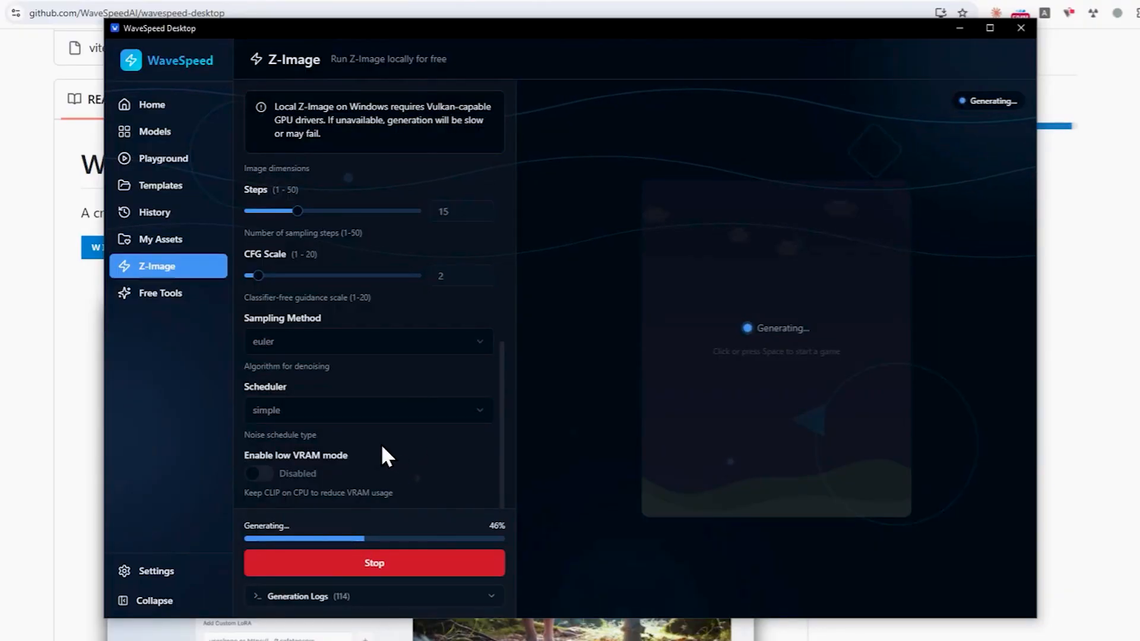
- Review the prompt, size, sampling and VRAM settings of the Z-Image generator while the portrait is generating
scroll(381, 446, up, 2)
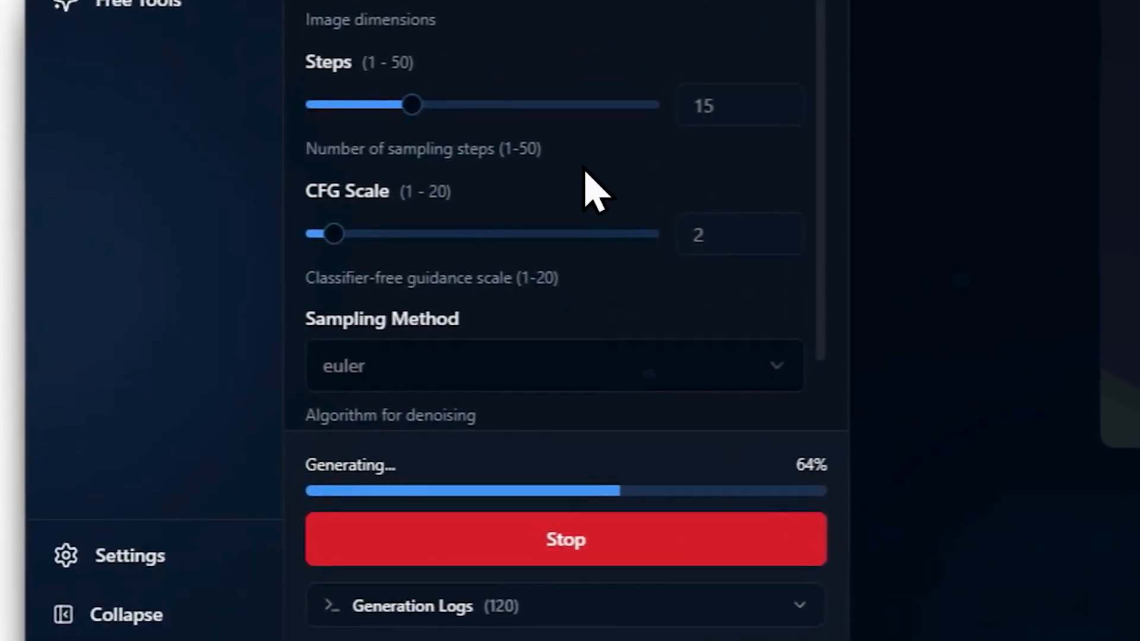
scroll(590, 189, down, 5)
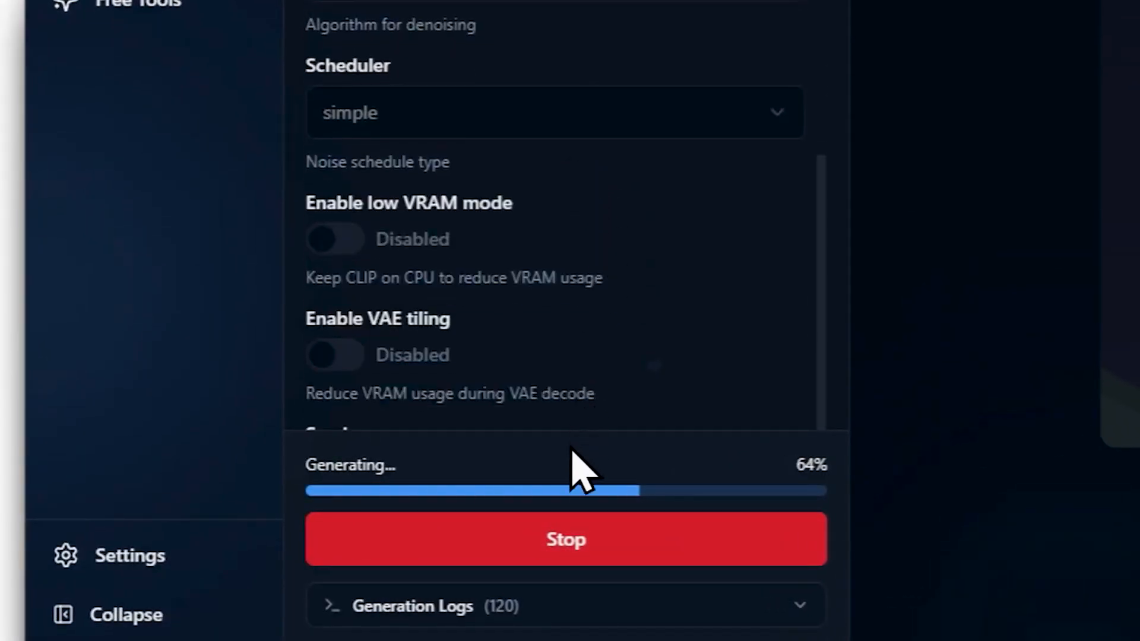
click(512, 456)
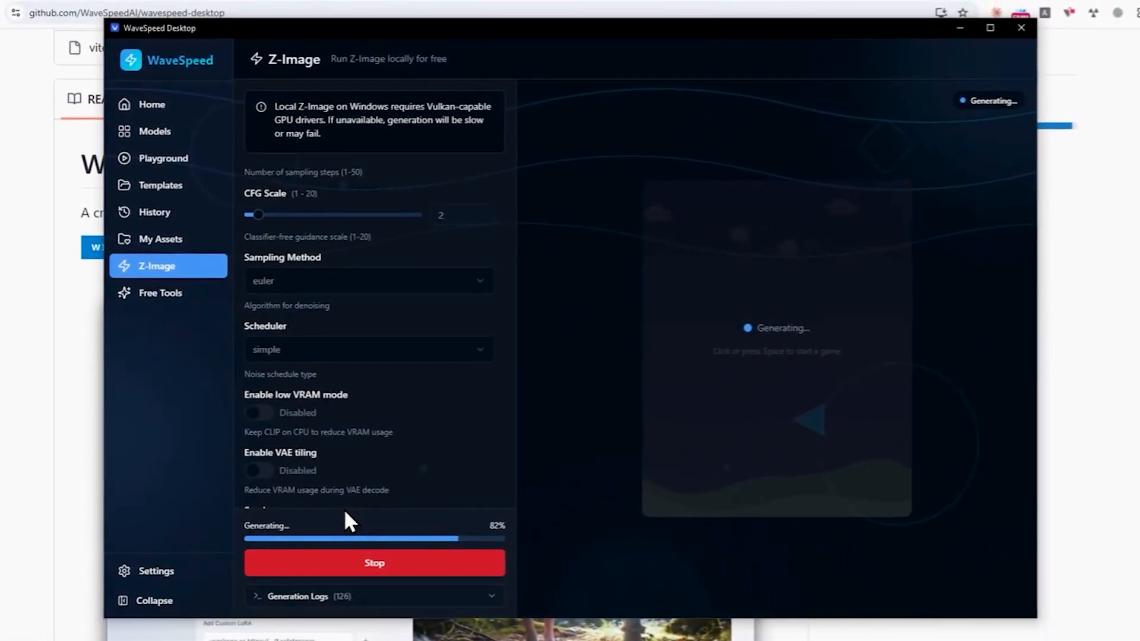
scroll(383, 407, up, 5)
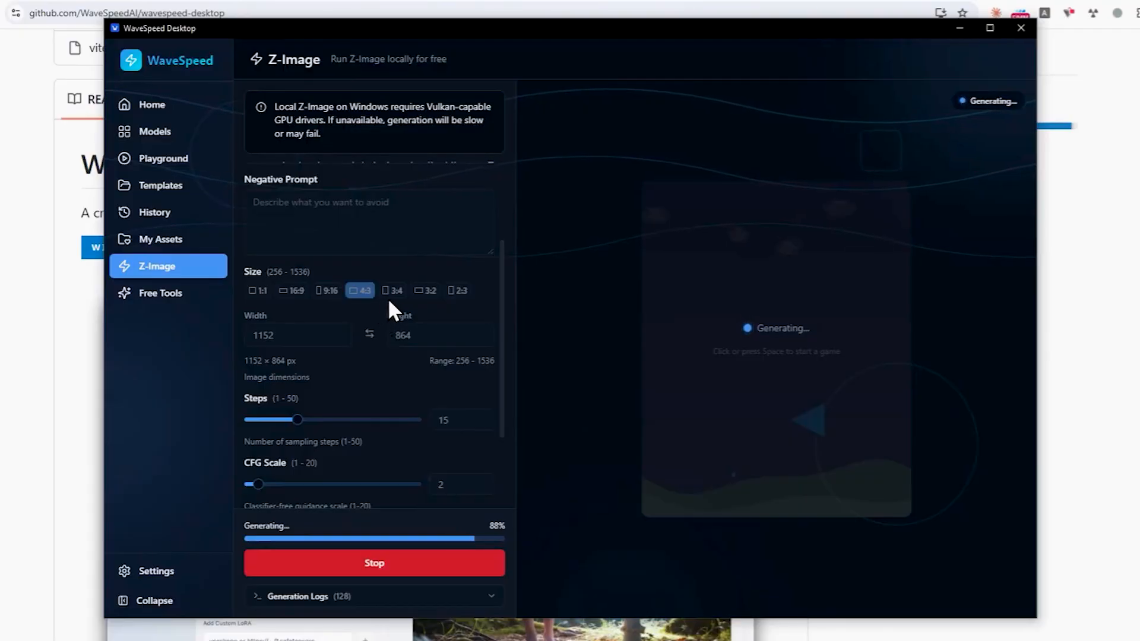
scroll(401, 339, up, 3)
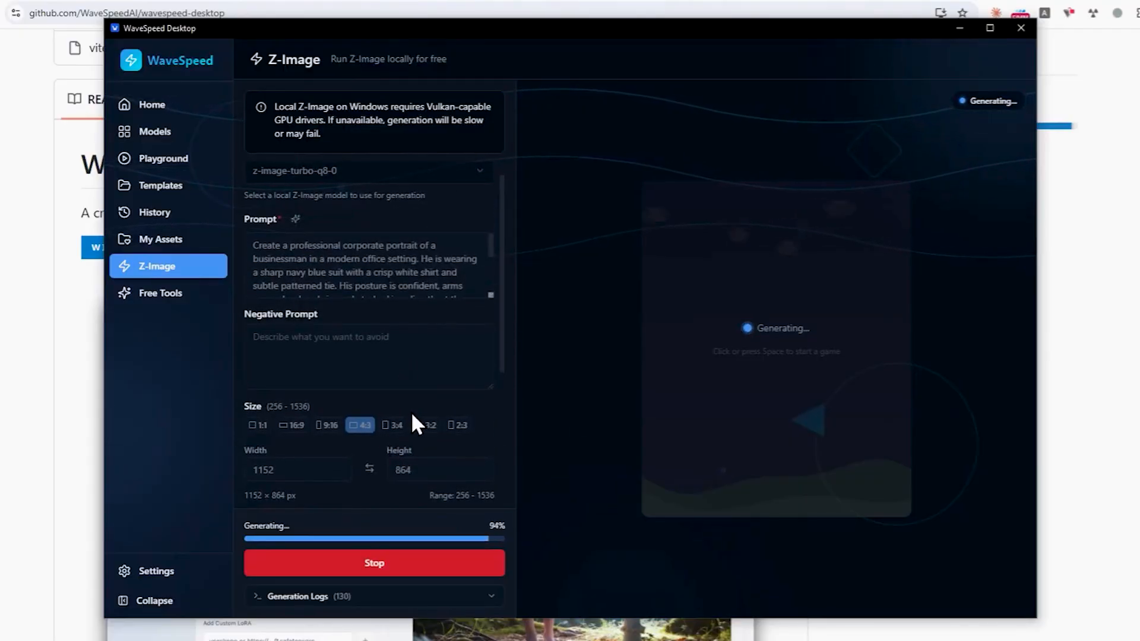
scroll(397, 427, down, 3)
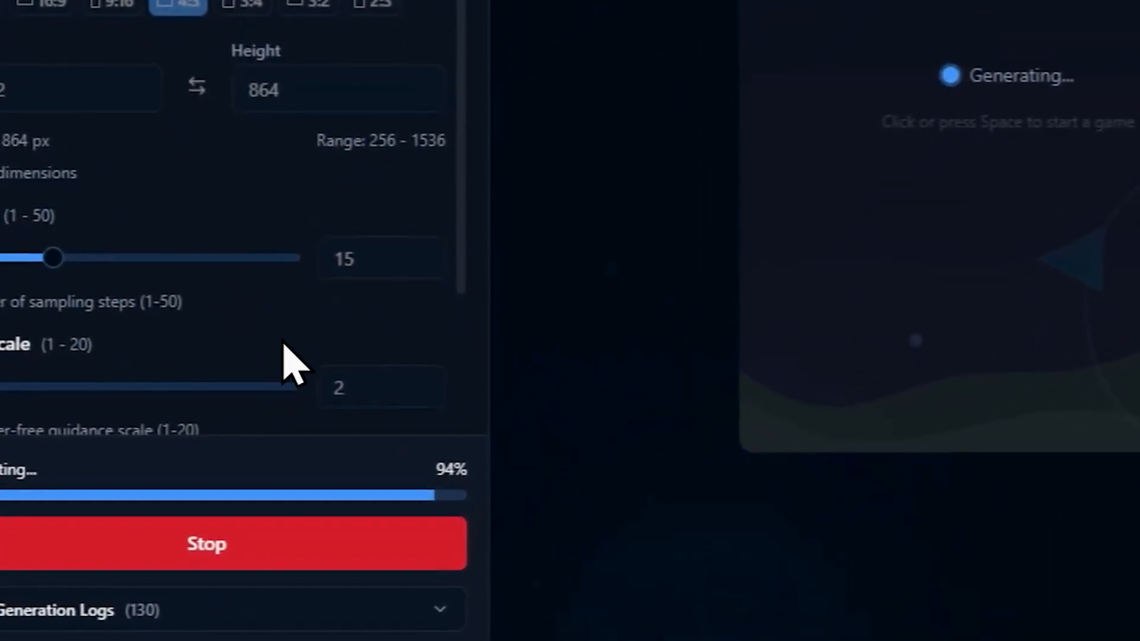
scroll(414, 482, down, 2)
scroll(293, 408, down, 5)
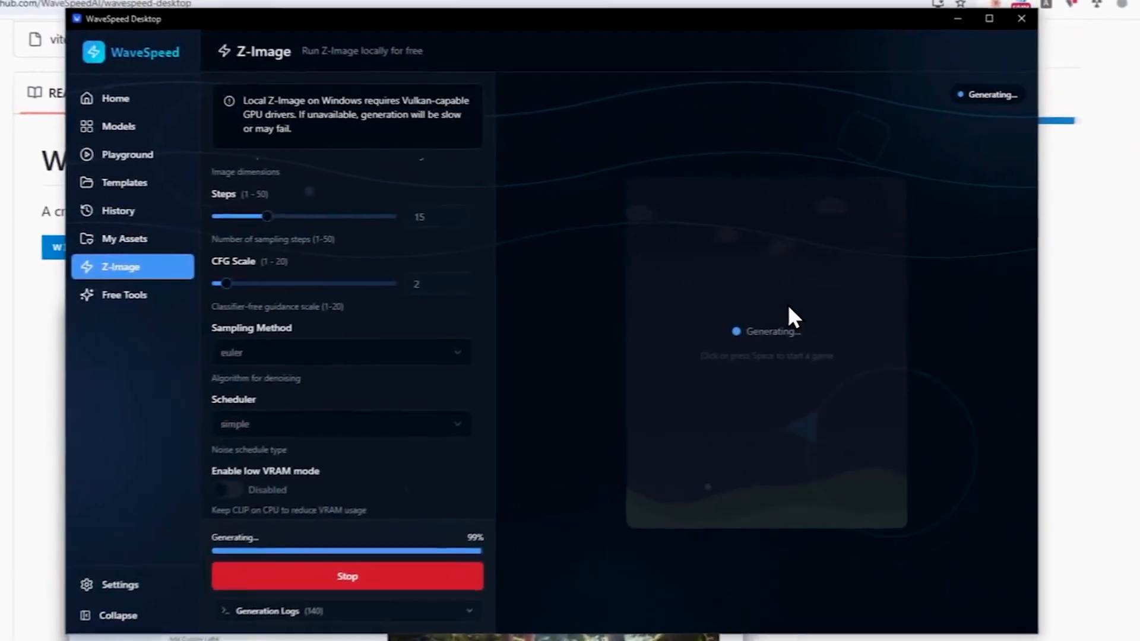
scroll(362, 383, down, 2)
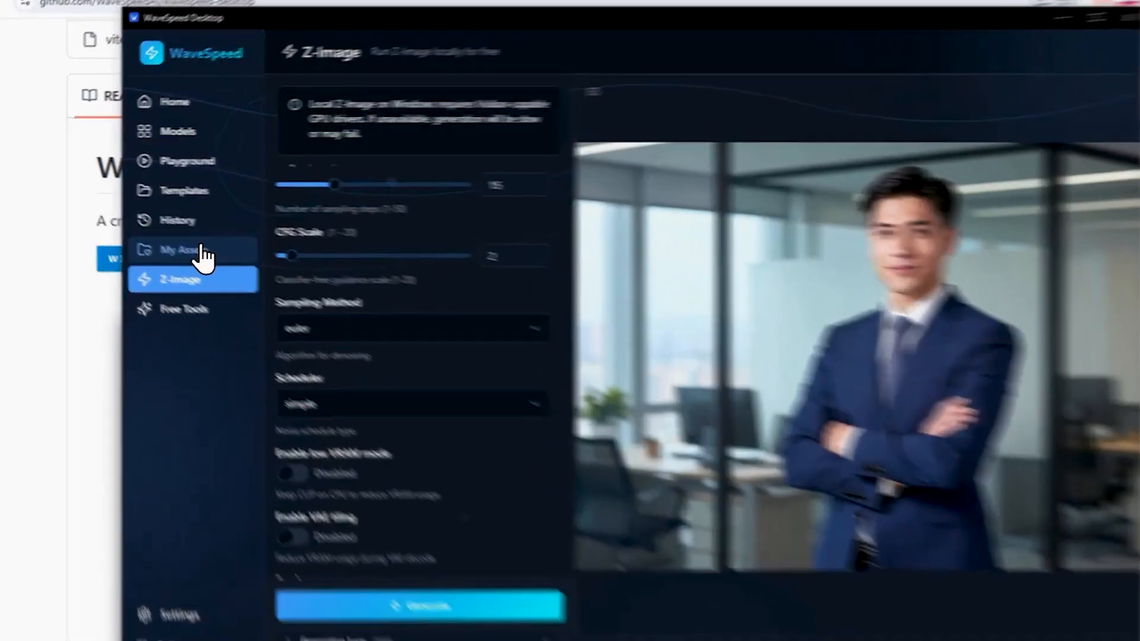
- Browse the saved outputs in My Assets, view the new businessman portrait enlarged, and return to the Z-Image generator
click(202, 255)
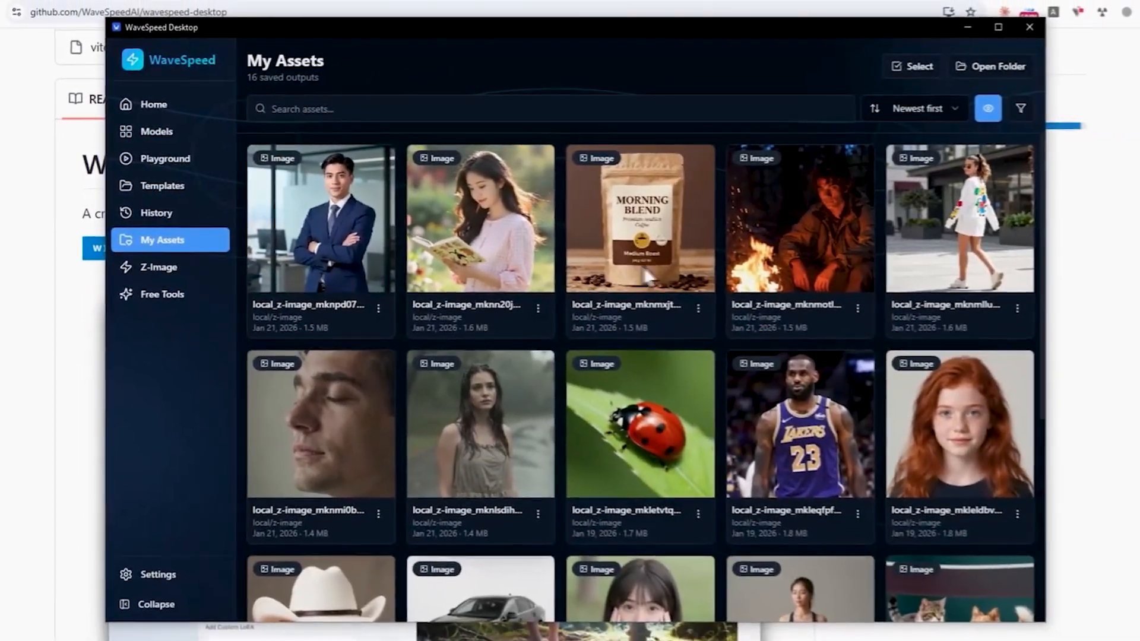
scroll(756, 237, down, 5)
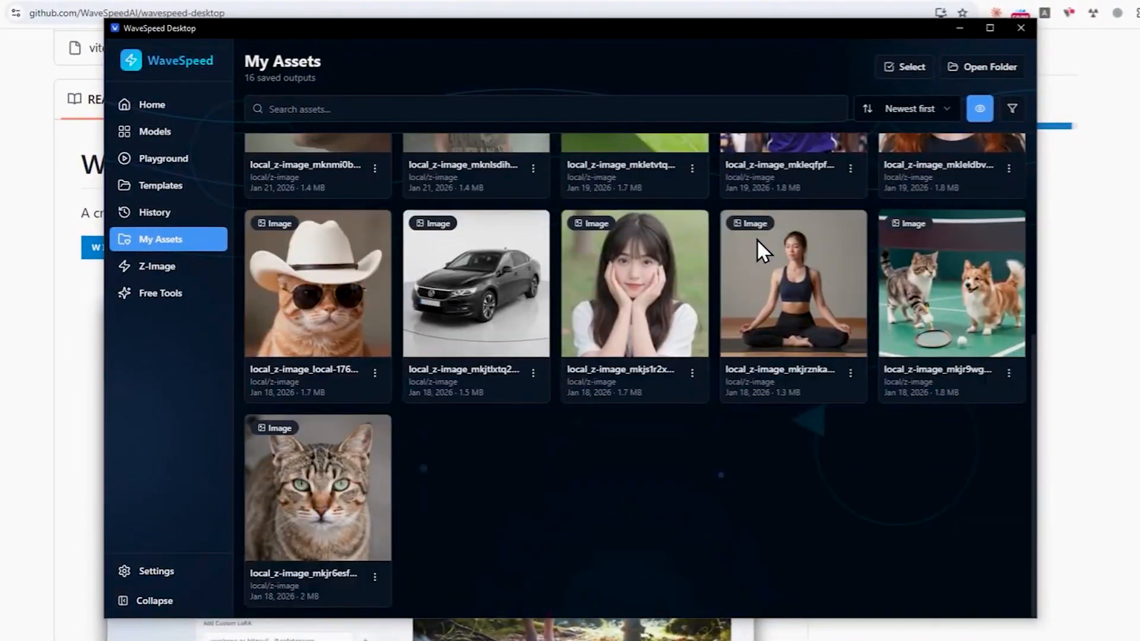
scroll(759, 249, up, 5)
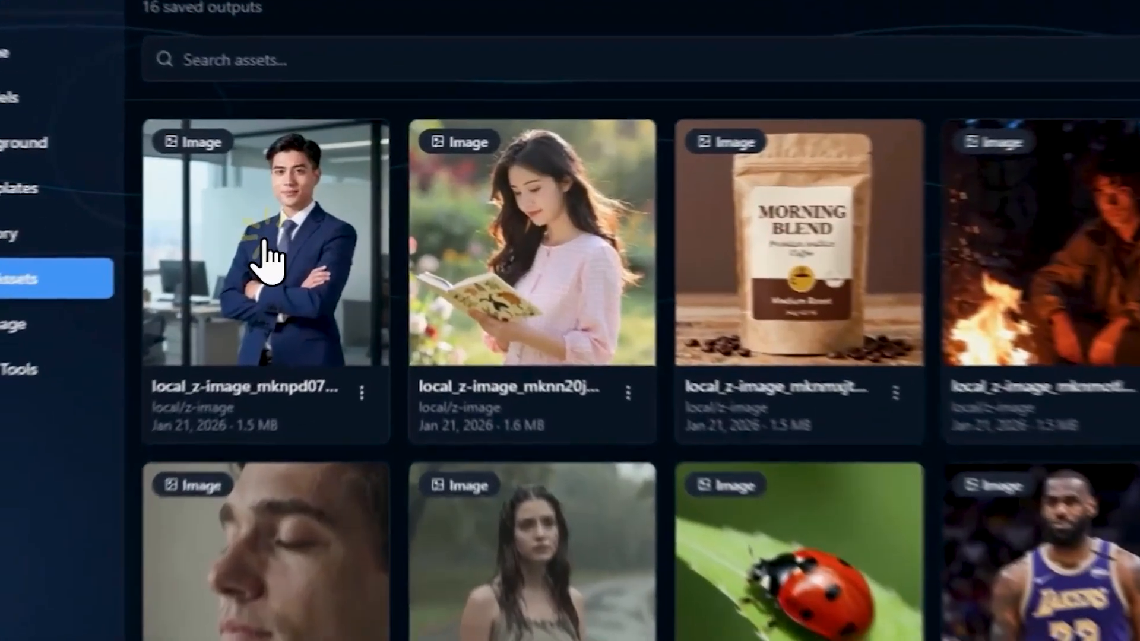
click(318, 249)
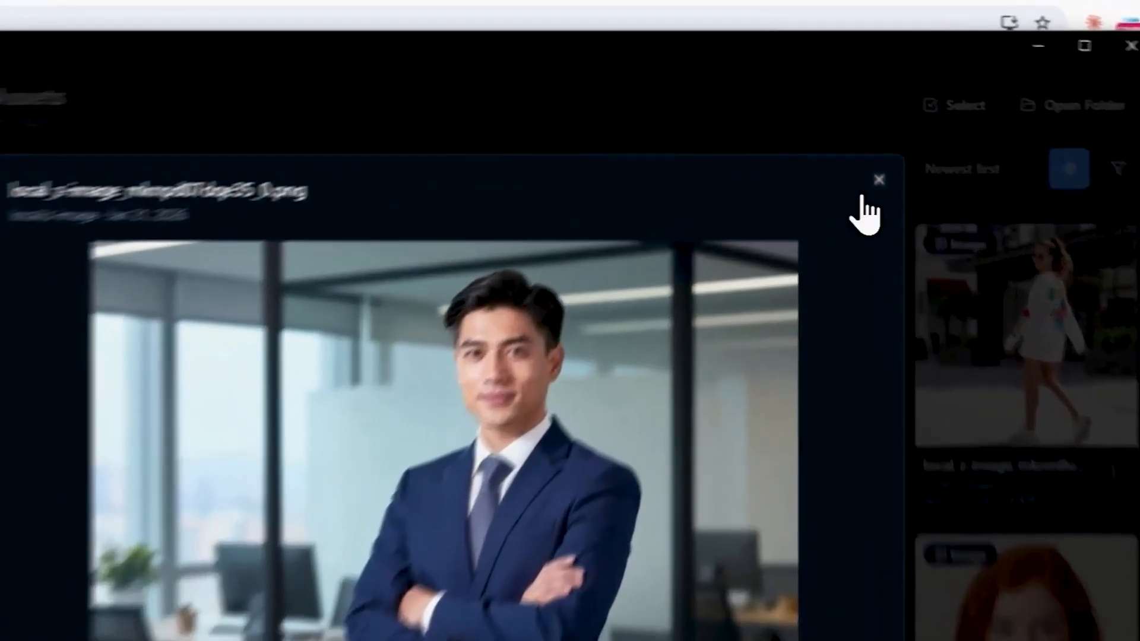
click(855, 116)
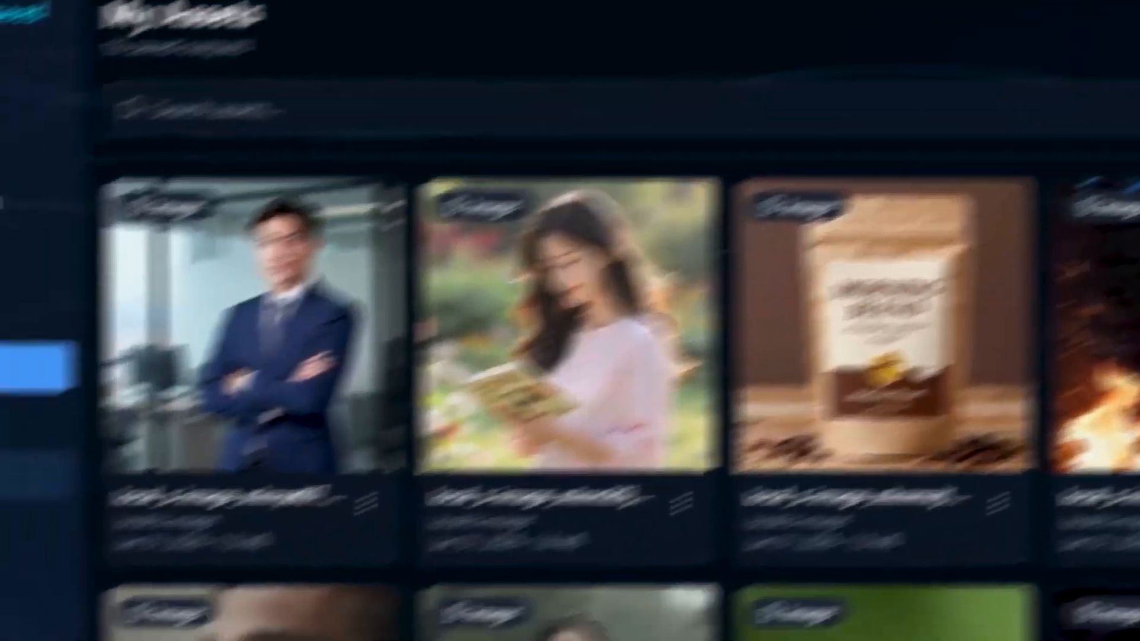
click(158, 267)
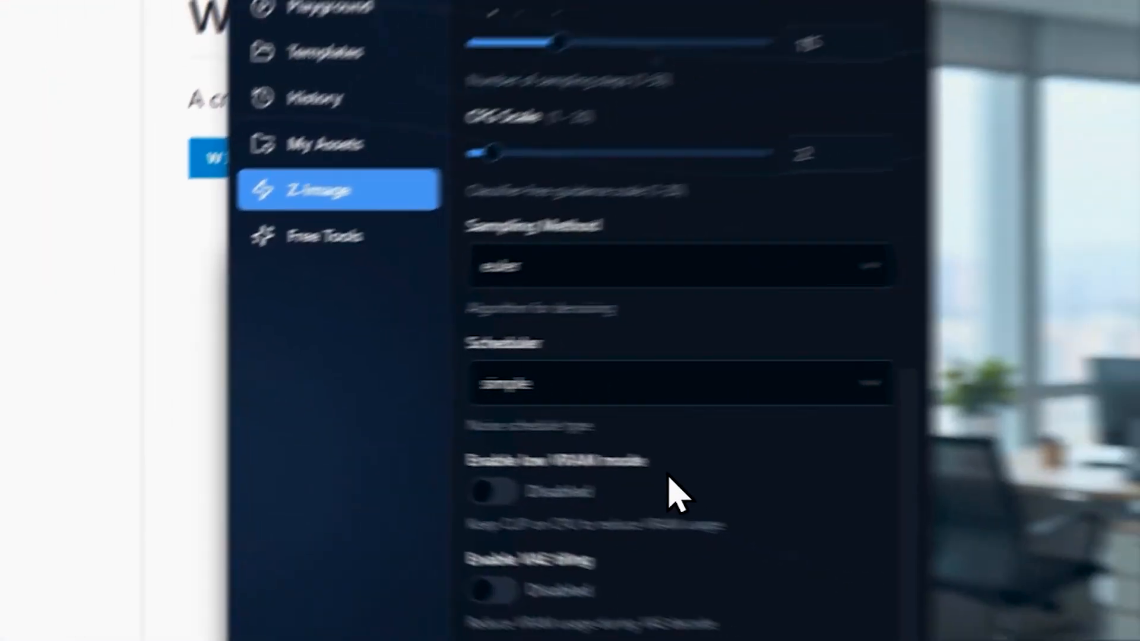